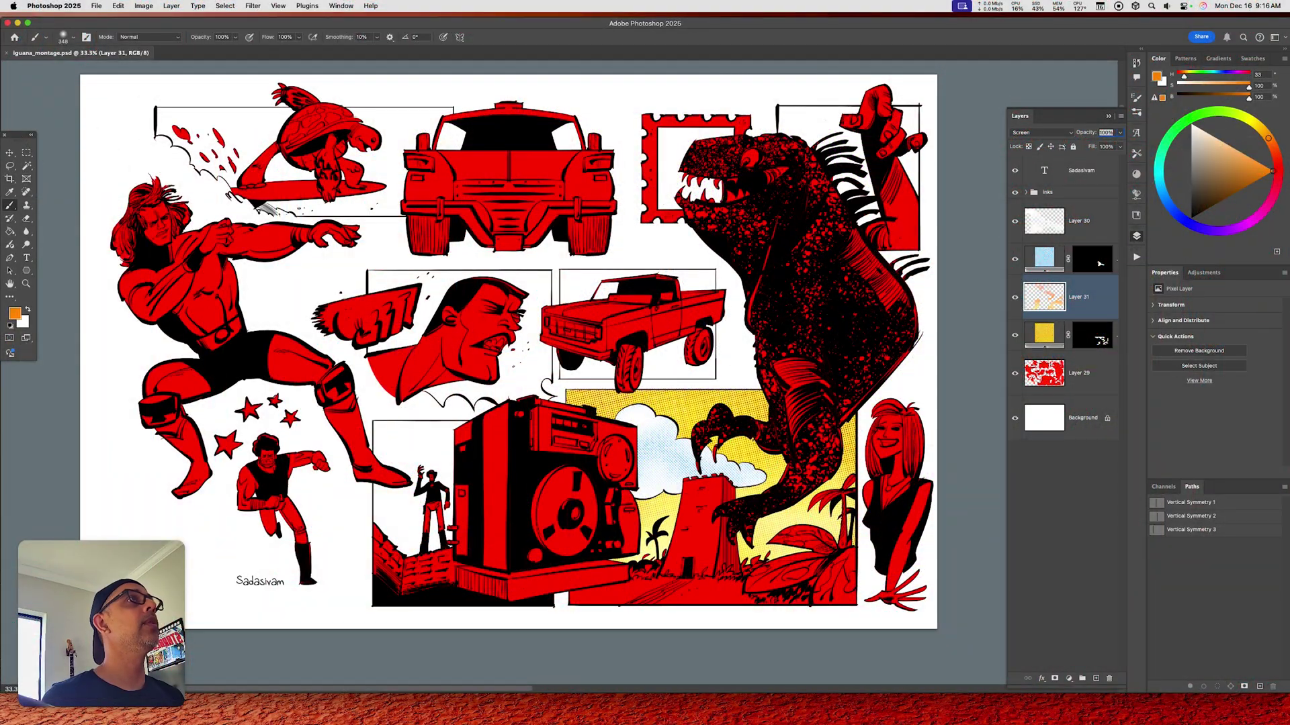
- Bring the Safari window showing the Debaser for Photoshop product page to the front
key(super+Tab)
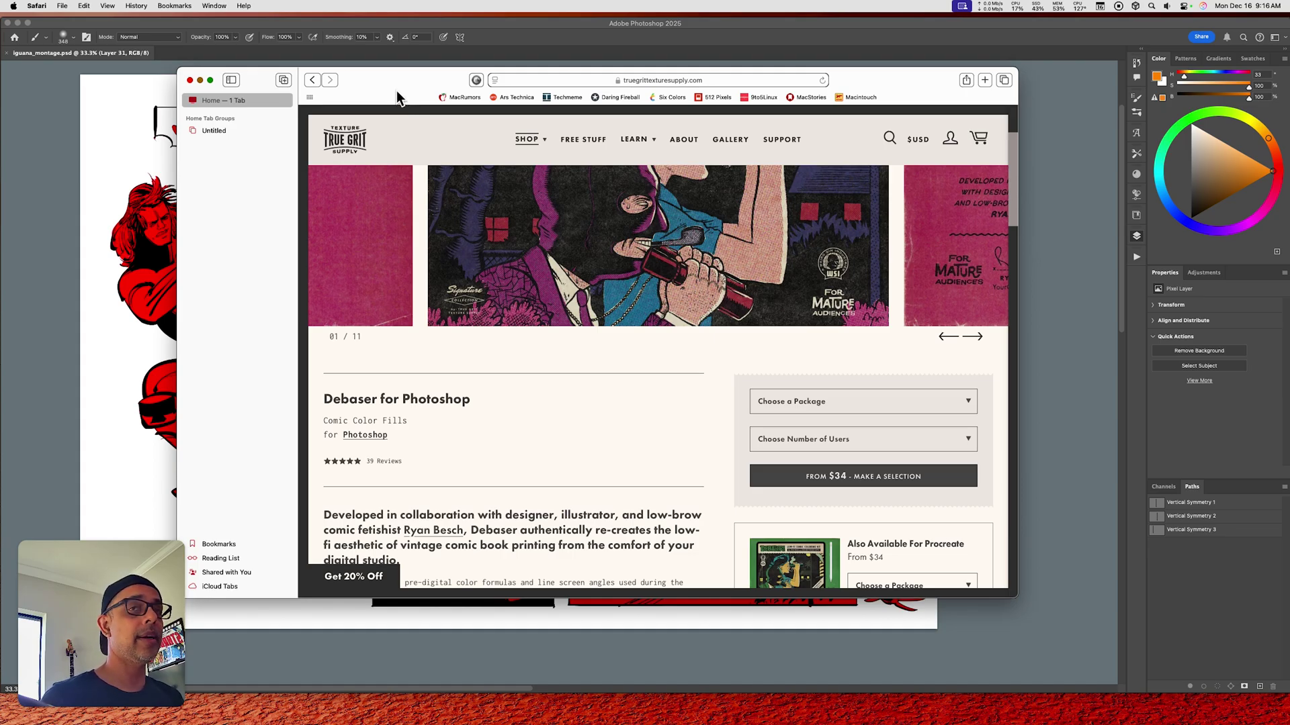
- Show Mission Control and return to Desktop 3 with the red comic montage
drag(396, 96, 752, 4)
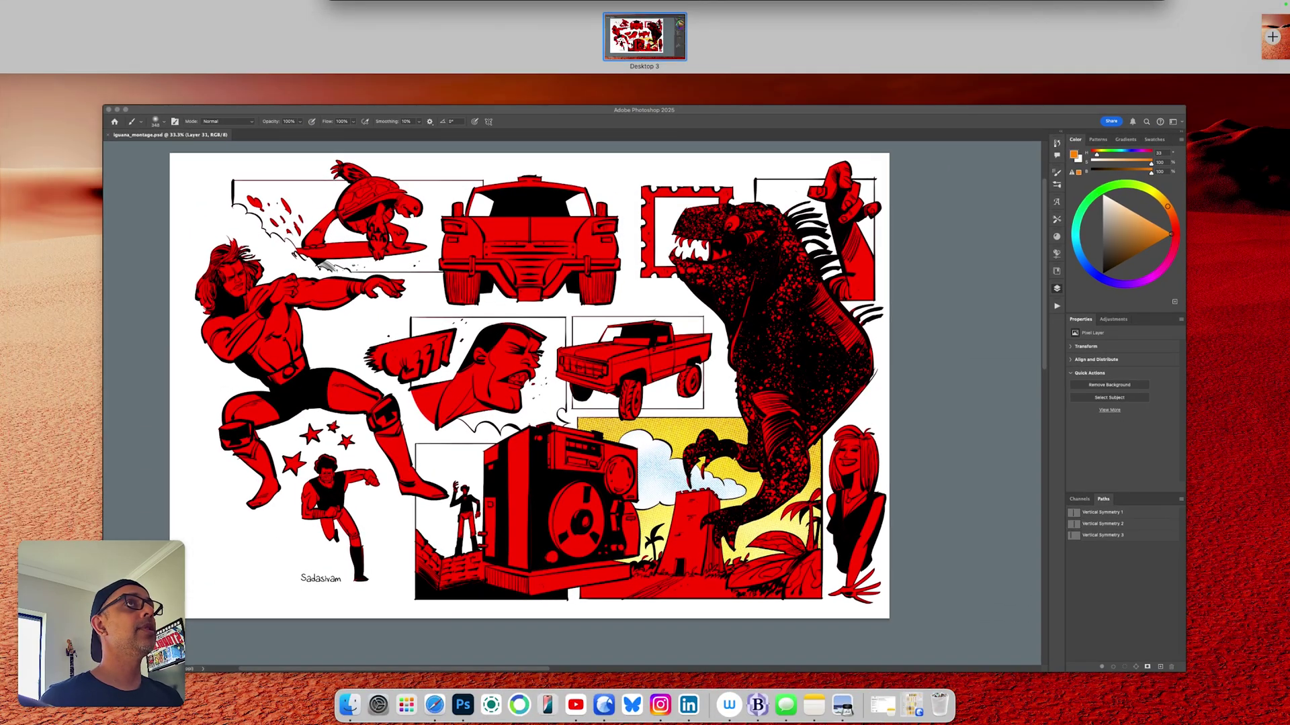
- Add empty Layer 32 above Layer 30 and zoom in on the rear-view car at the top
click(783, 244)
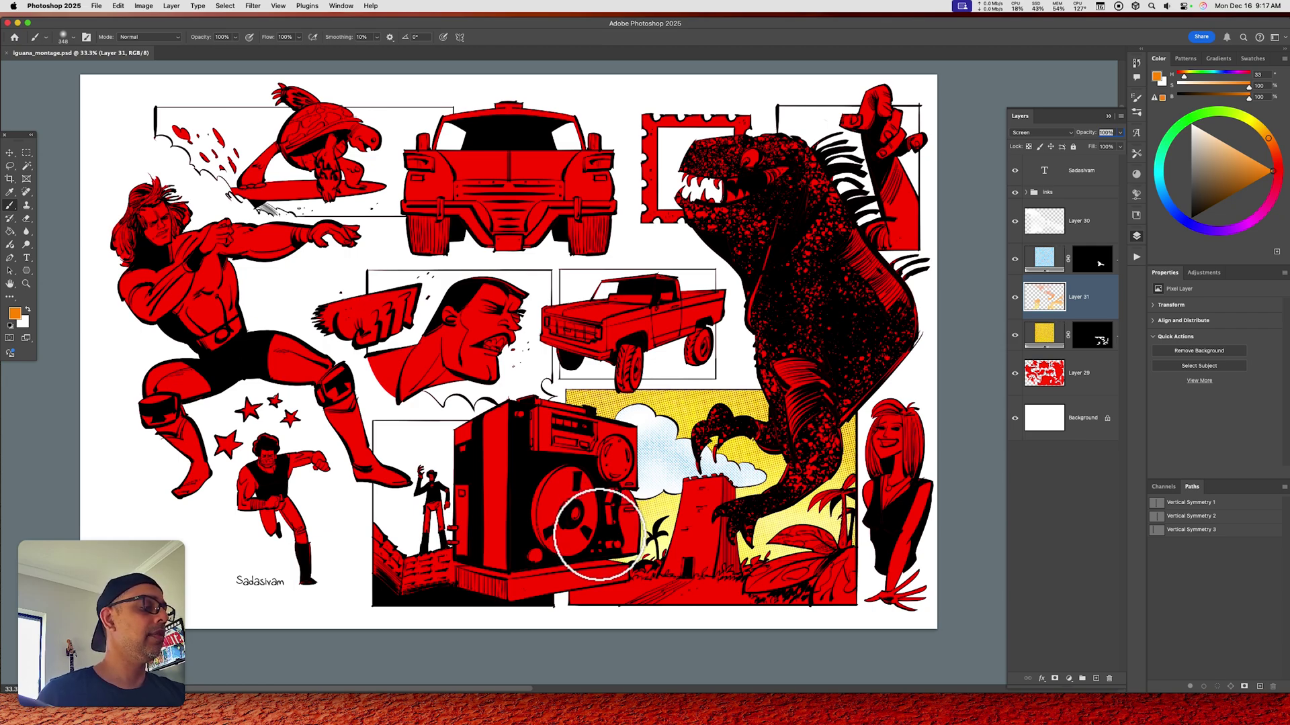
click(1056, 224)
key(alt+shift+super+n)
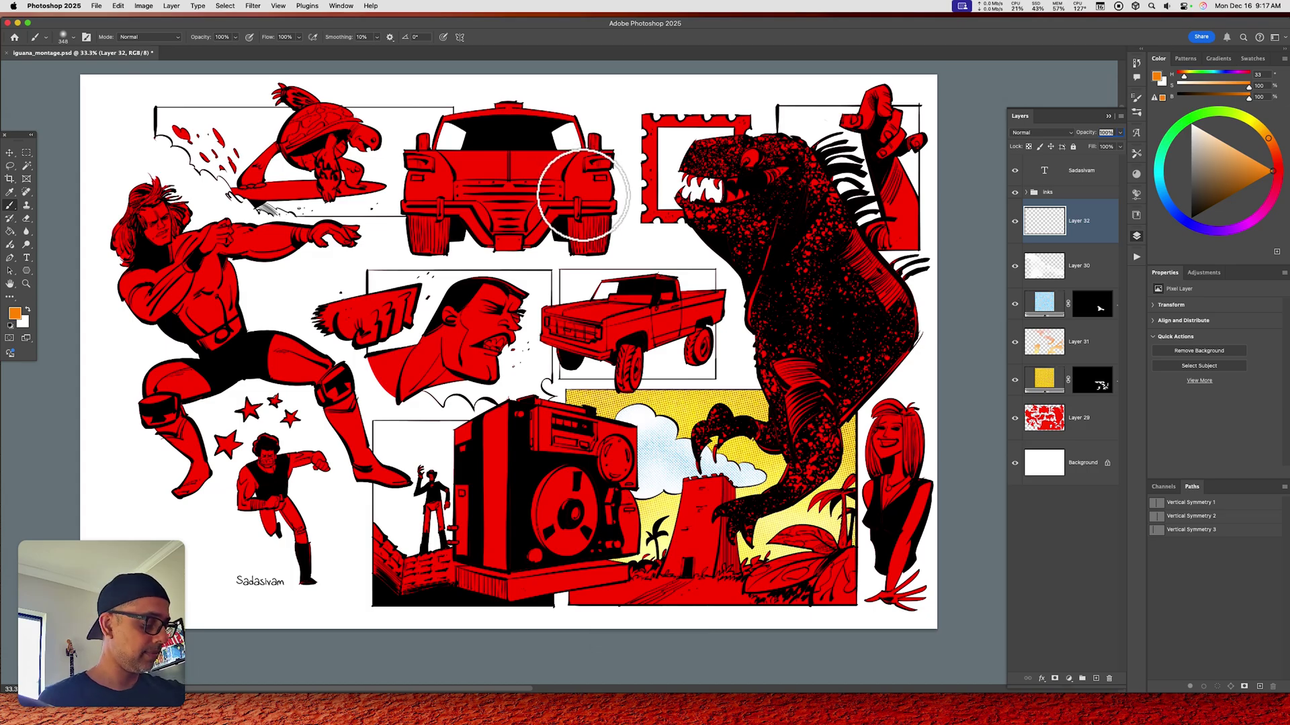
key(super+equal)
key(super+equal)
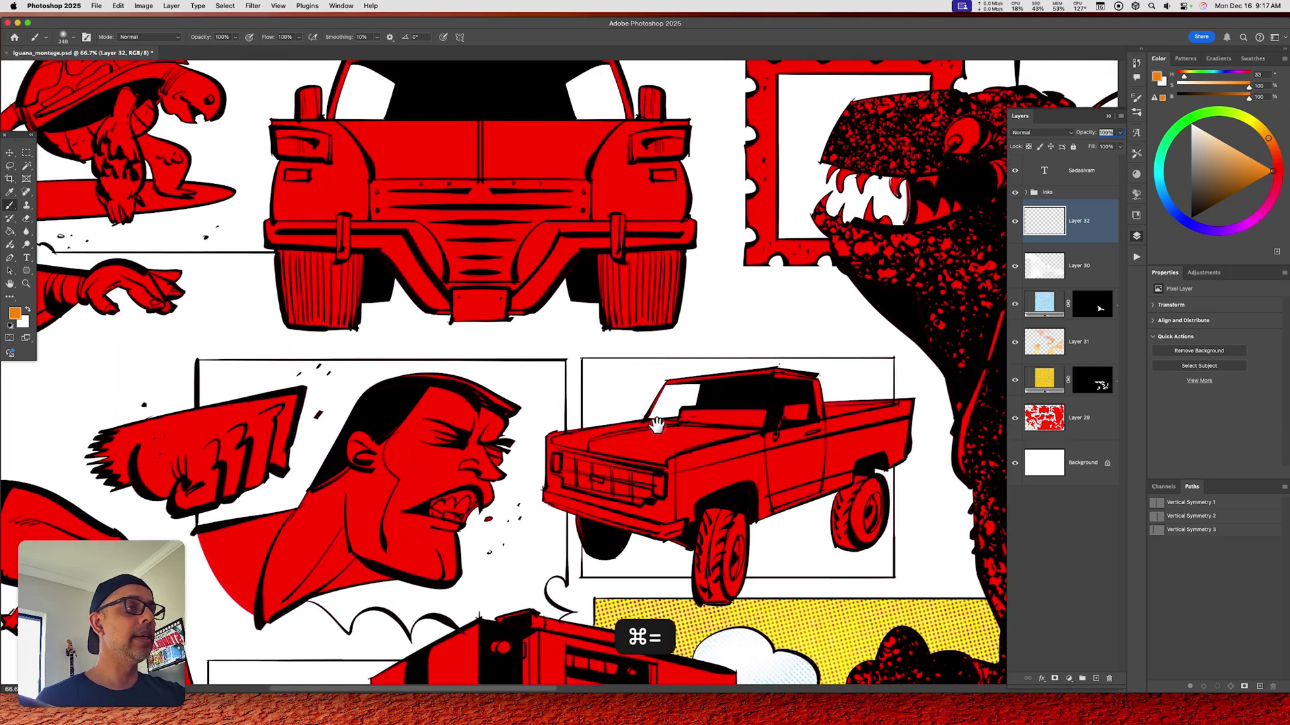
drag(656, 425, 806, 466)
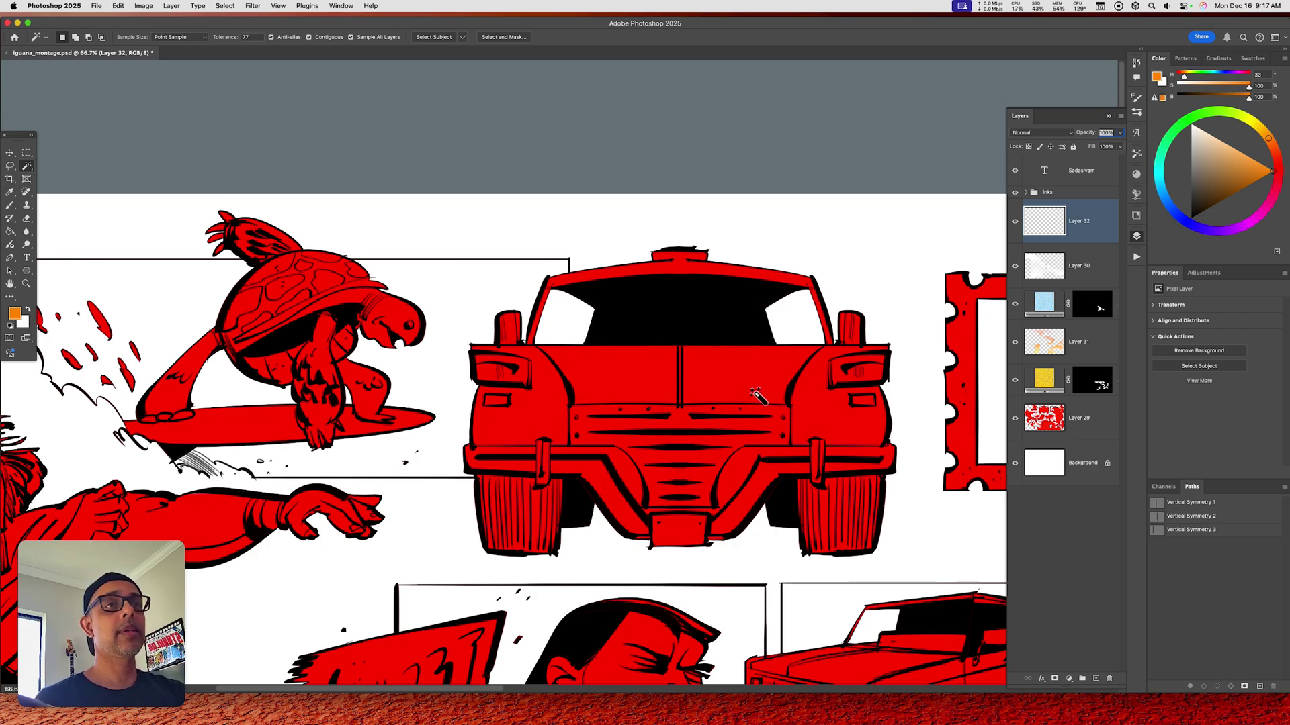
- Magic-Wand select the rear-view car's red body panels and bring up the Patterns panel
drag(30, 165, 350, 208)
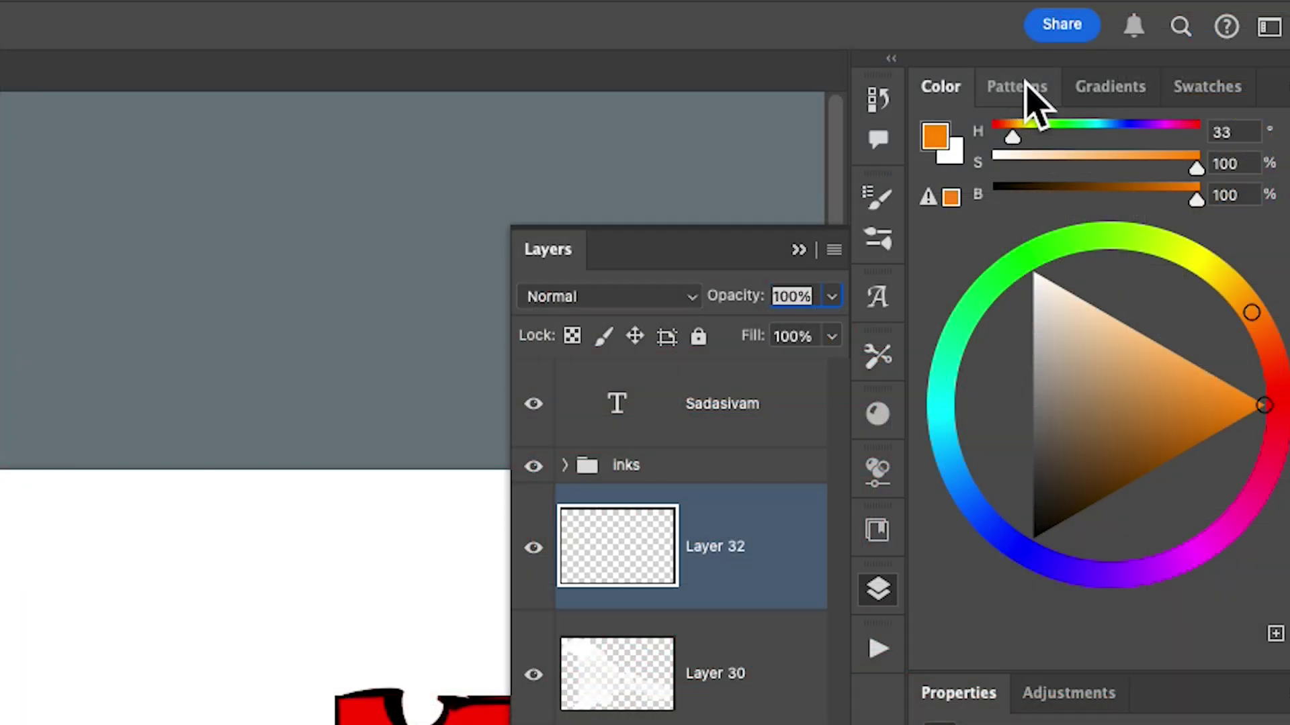
click(1188, 59)
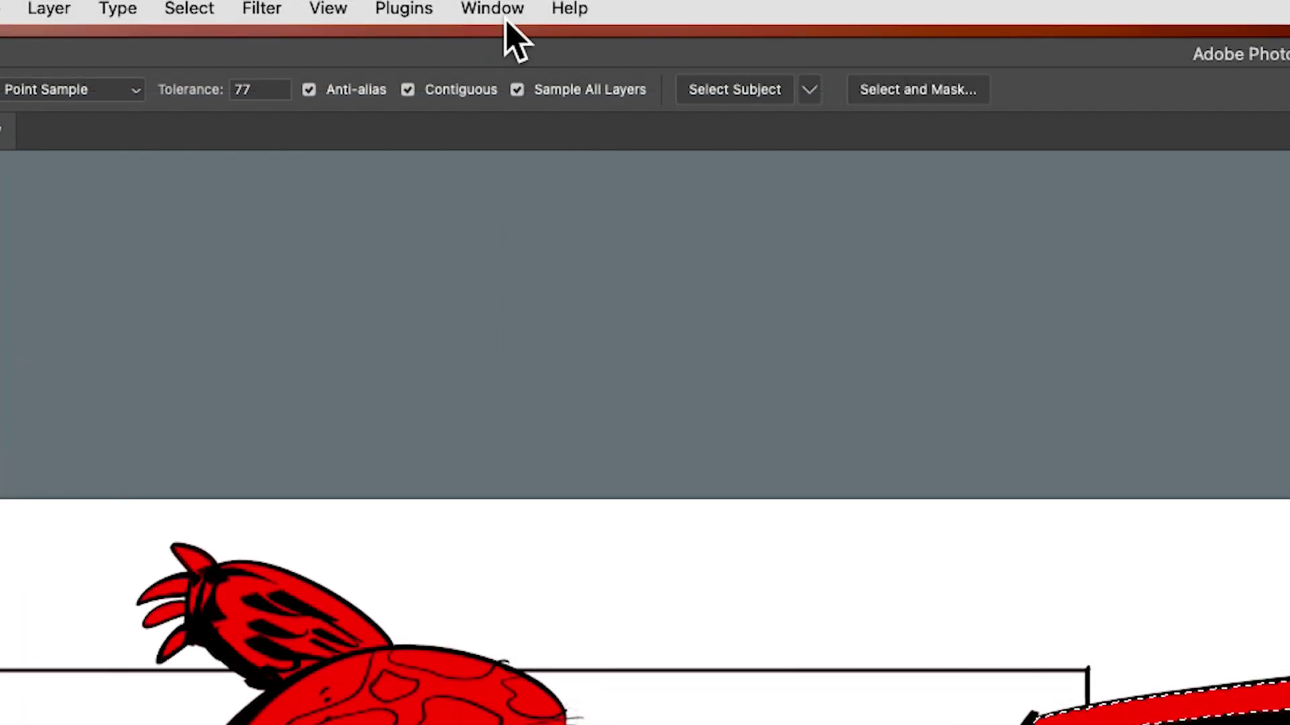
- Scroll the Patterns panel to the Debaser-ColourLibrary-Part5 green swatches
click(502, 11)
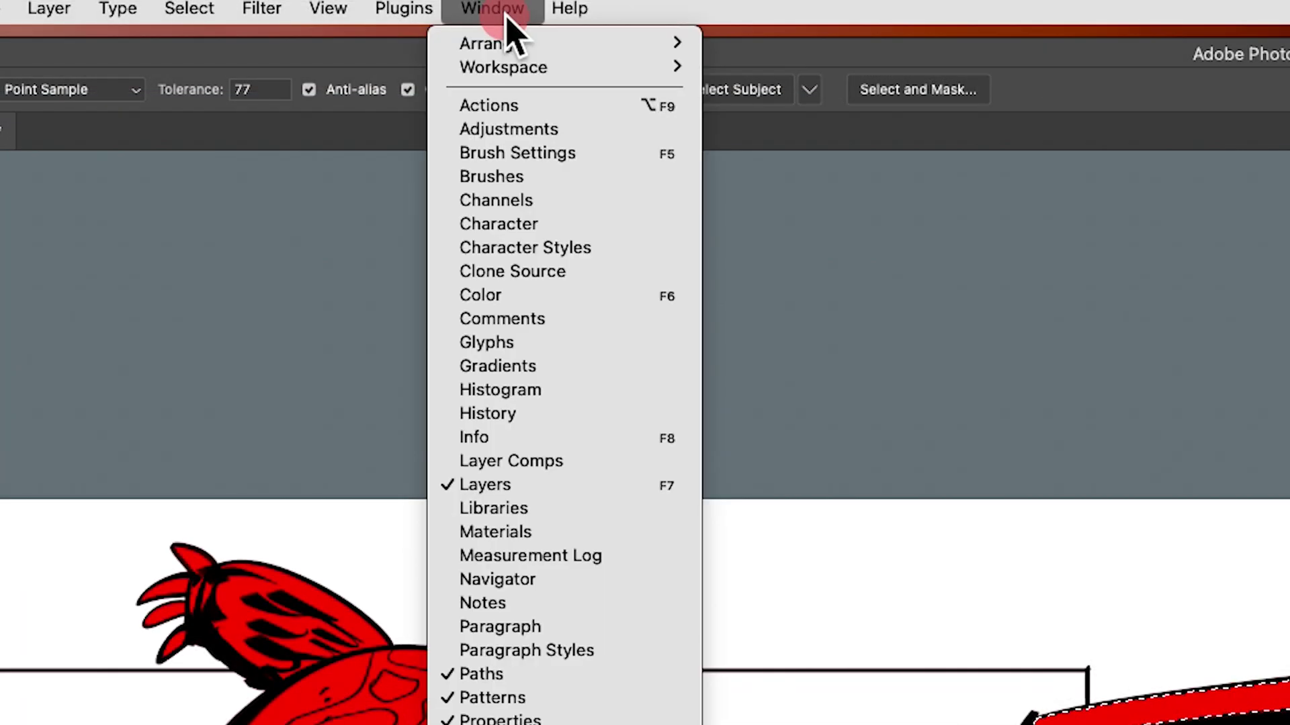
click(893, 254)
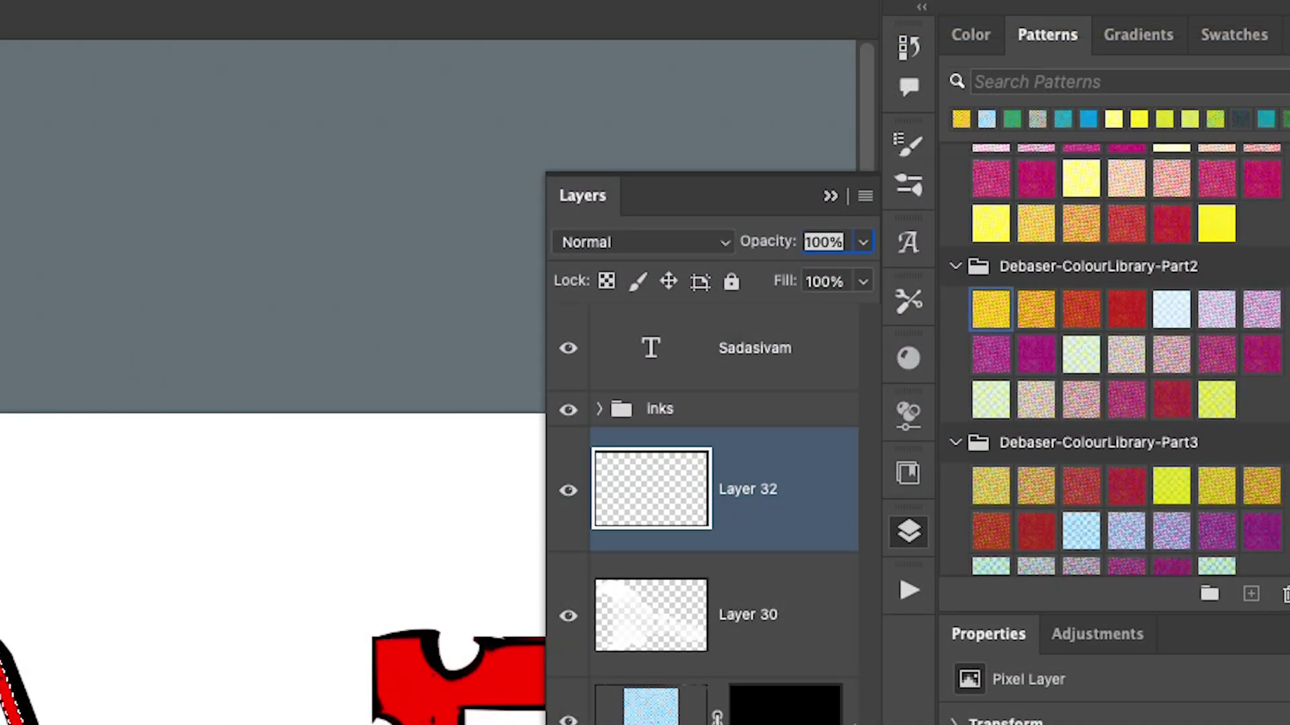
scroll(1109, 356, down, 10)
scroll(1108, 356, up, 8)
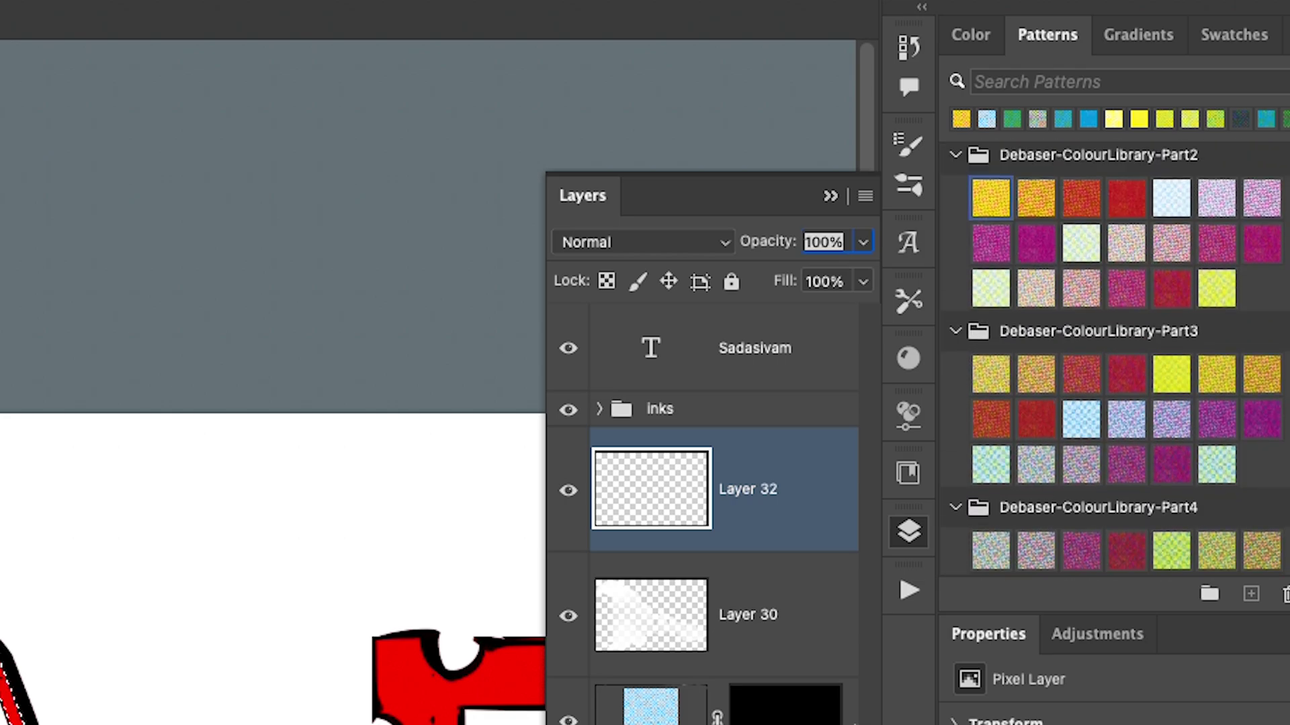
scroll(1109, 356, up, 3)
scroll(1109, 356, down, 5)
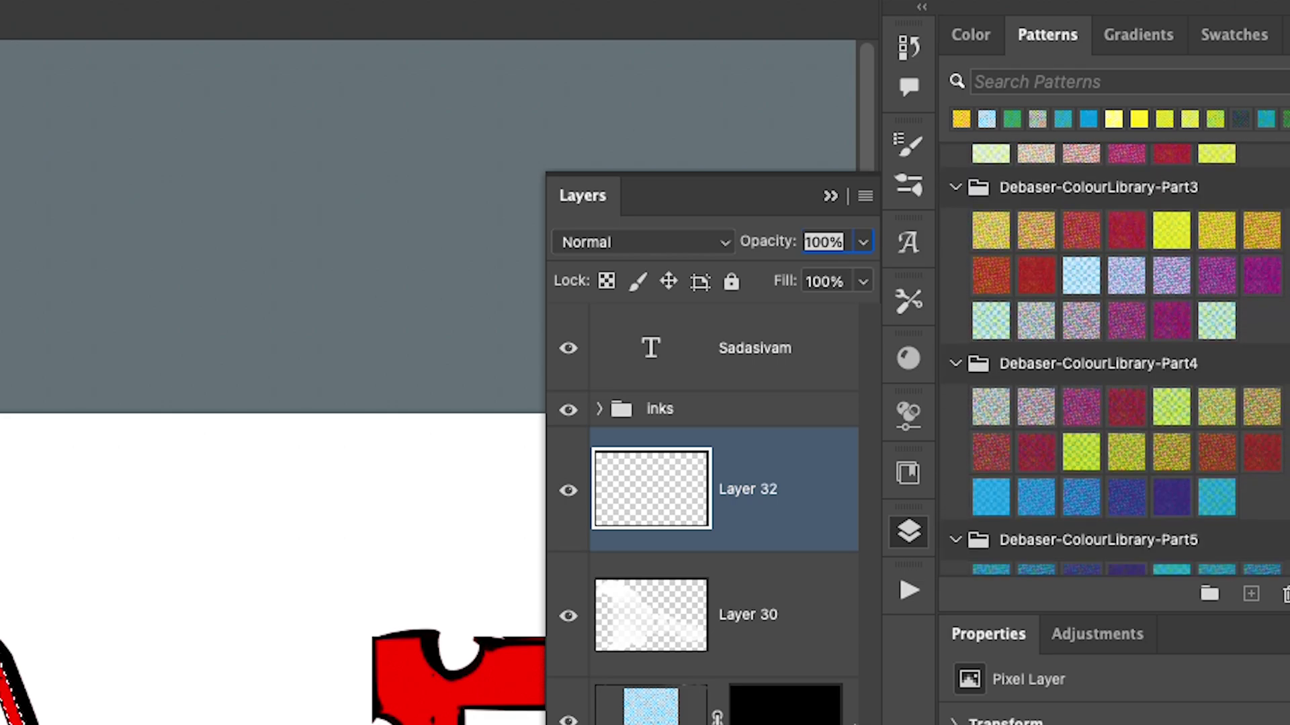
scroll(1108, 356, down, 5)
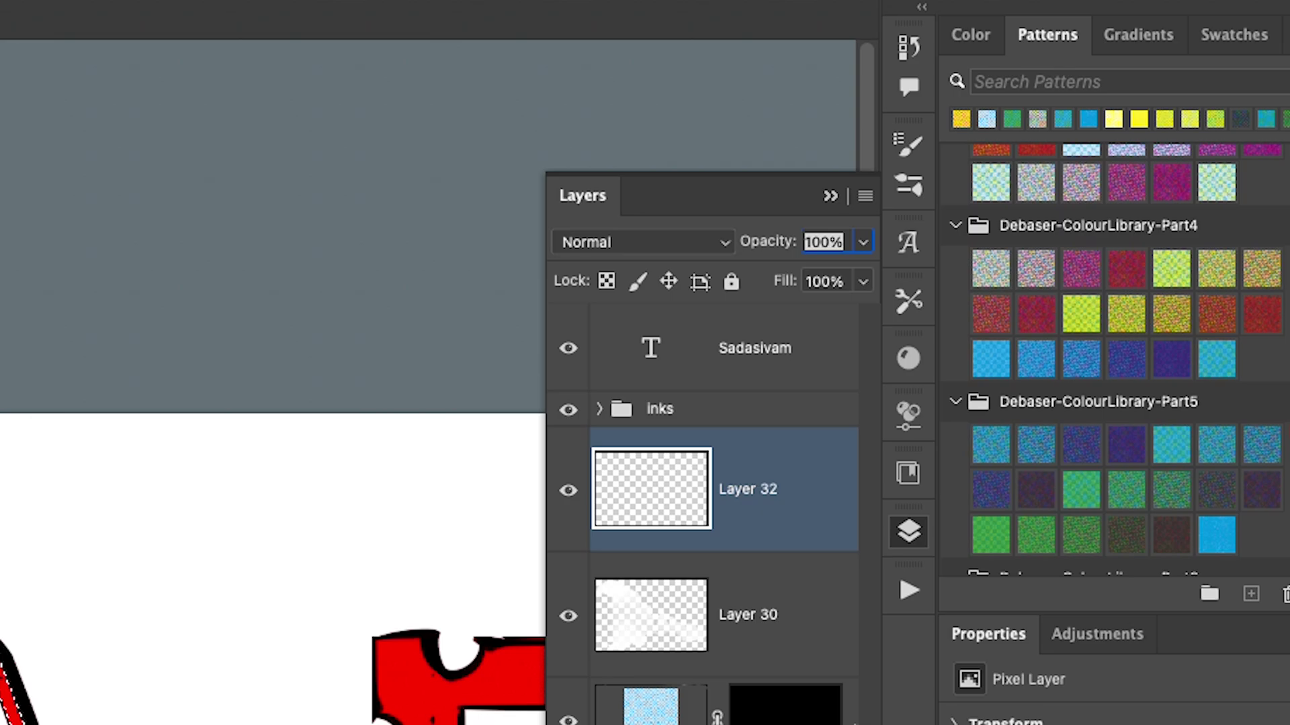
scroll(1109, 356, up, 2)
scroll(1108, 356, down, 2)
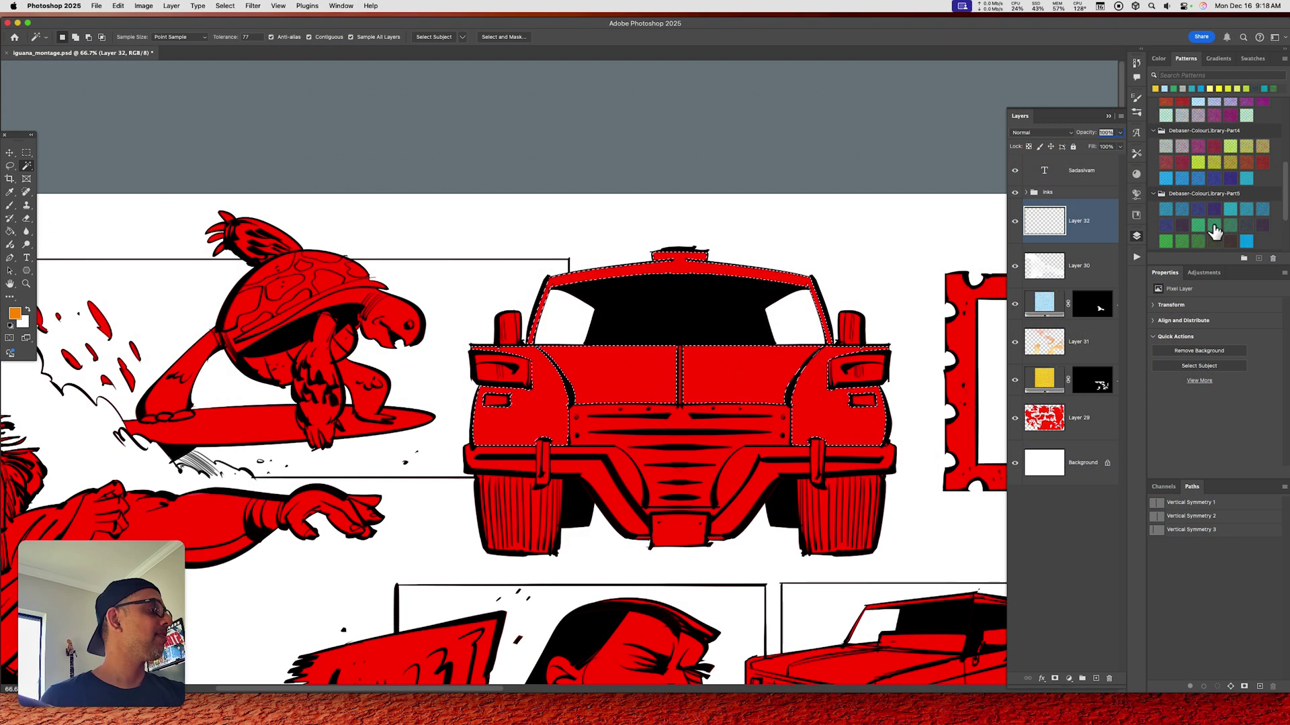
- Fill the selected body panels with a green halftone Pattern Fill and target its mask
click(1115, 497)
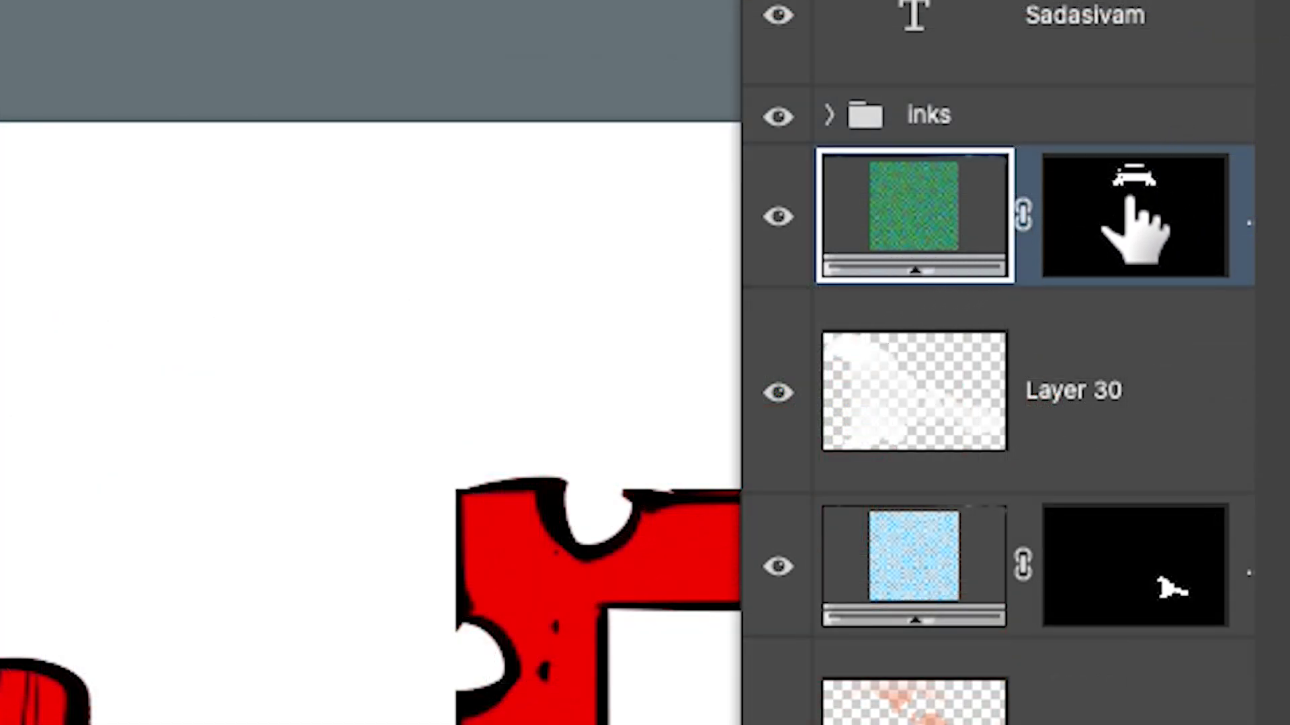
click(1134, 215)
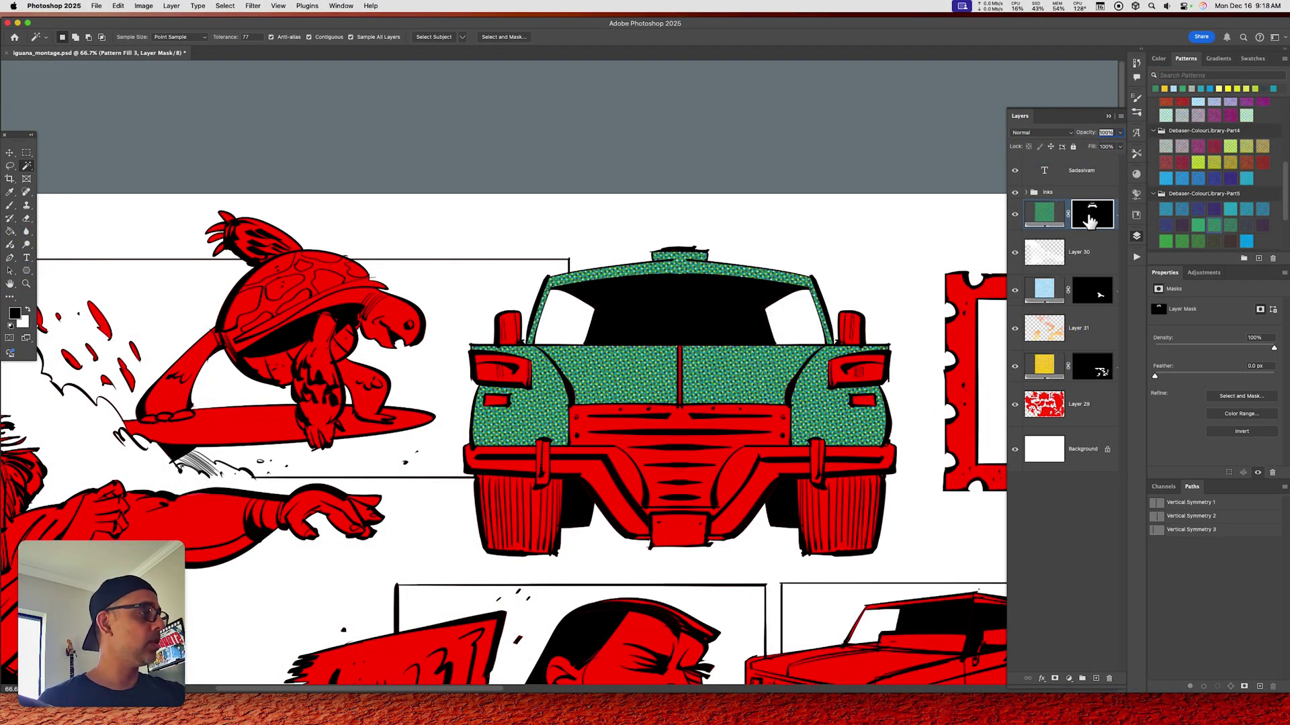
drag(1090, 214, 1089, 209)
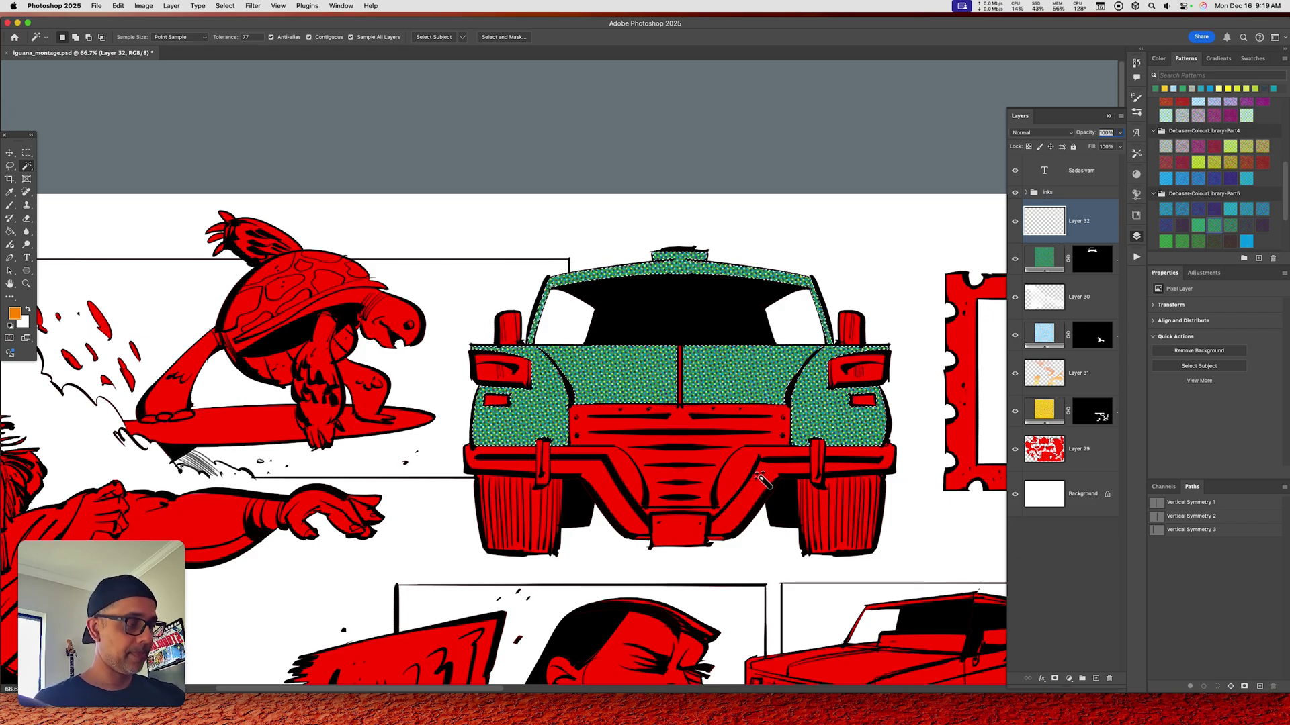
- Switch to the Brush tool, review the Tool Presets, and bring the Layers panel back
key(b)
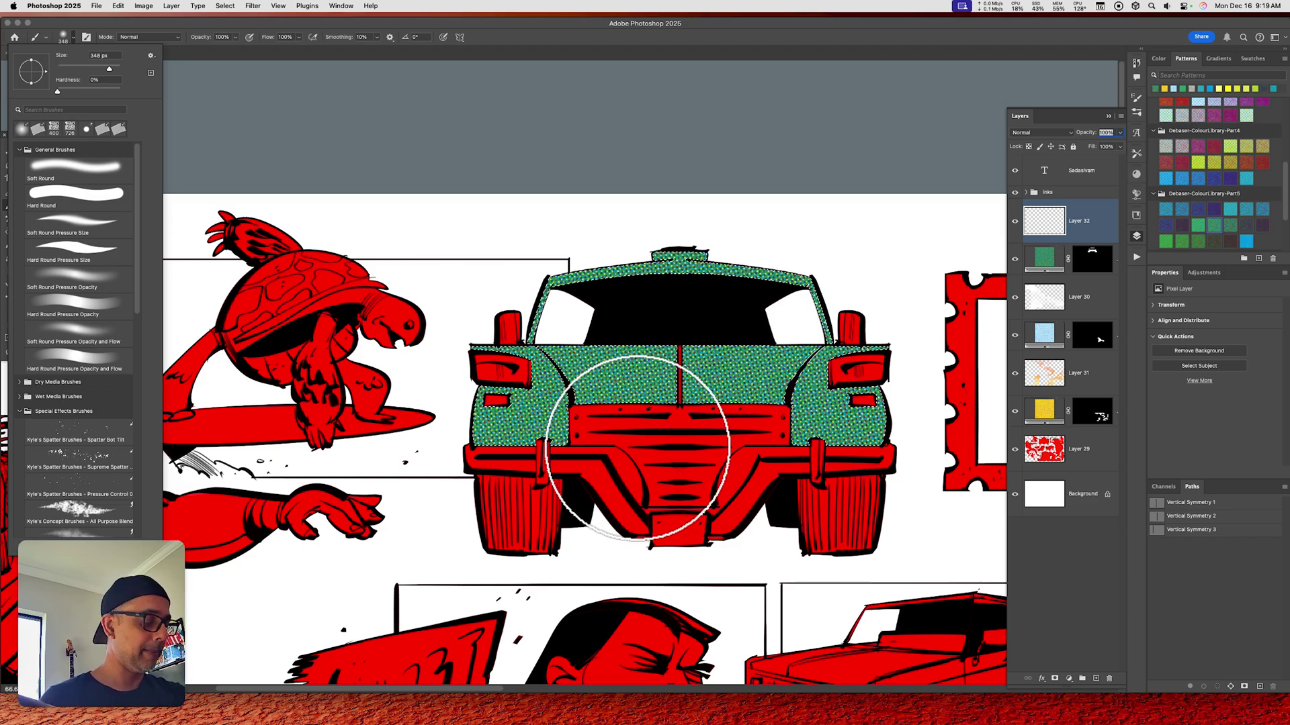
click(1137, 156)
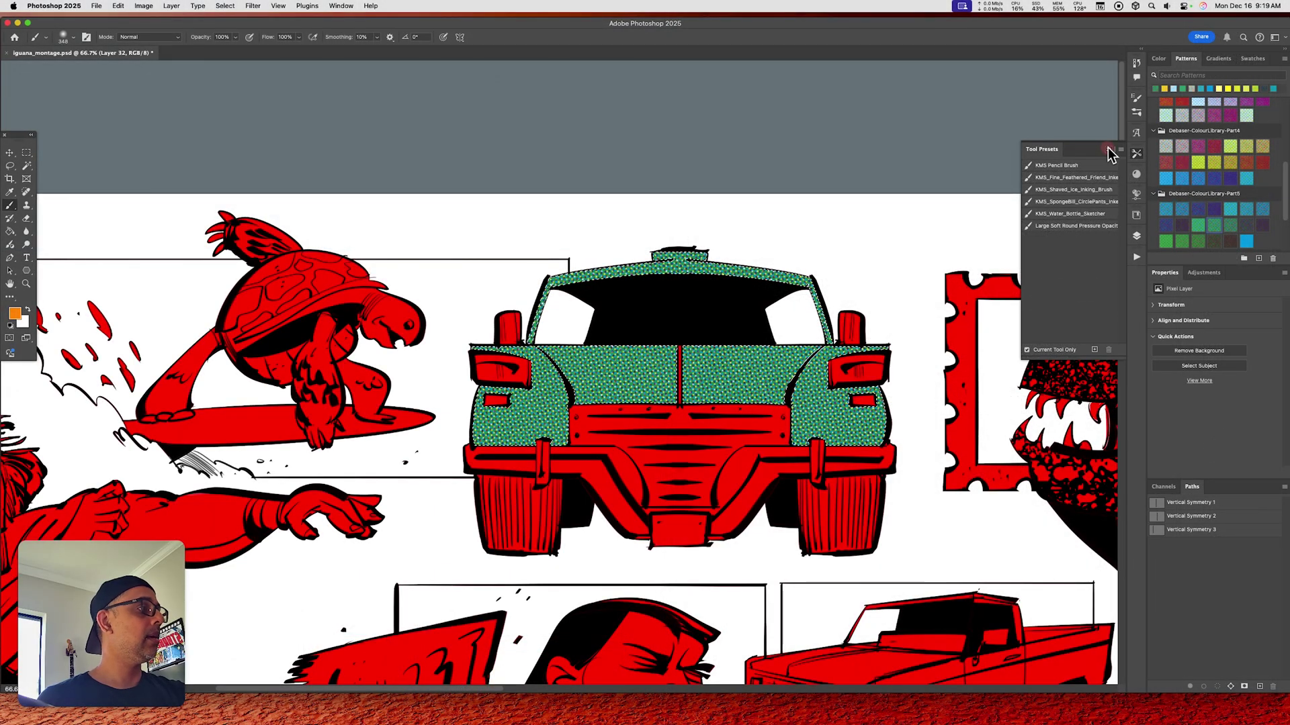
click(1110, 153)
click(1136, 236)
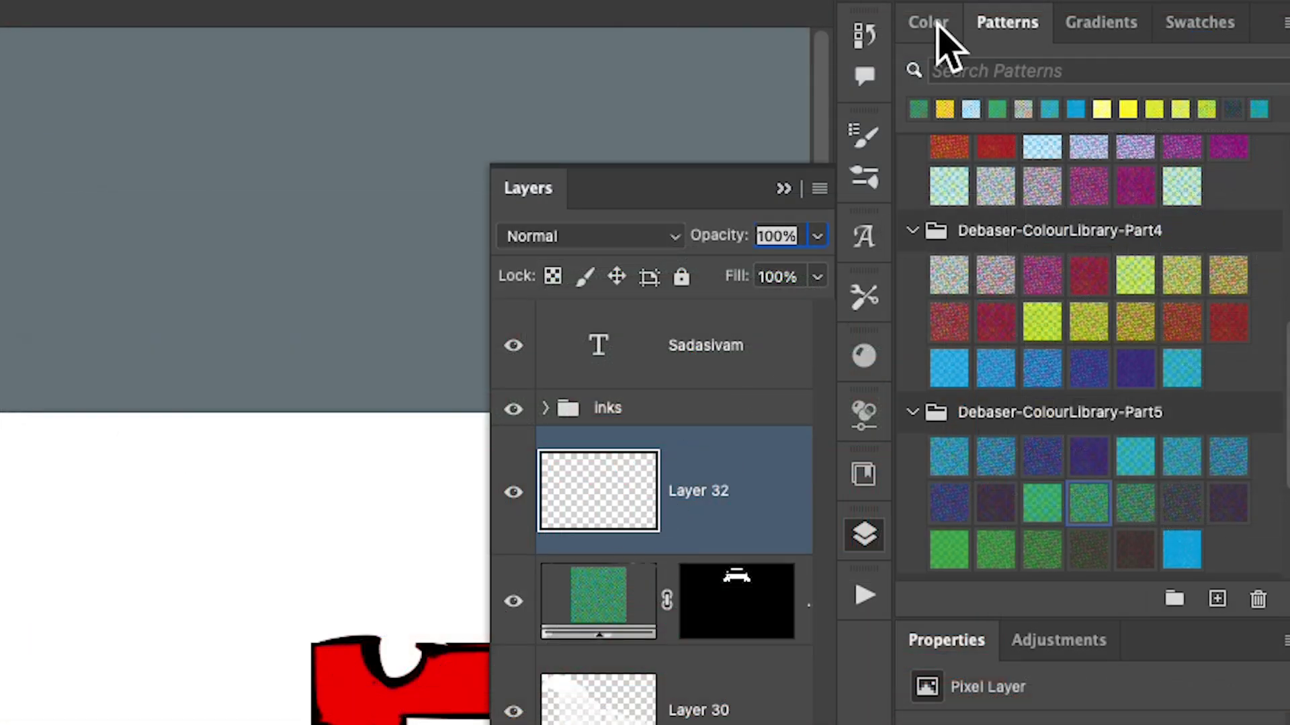
- Set the paint colour to a light yellow-green (H 80, S 78, B 100)
click(941, 23)
click(1126, 173)
click(1218, 307)
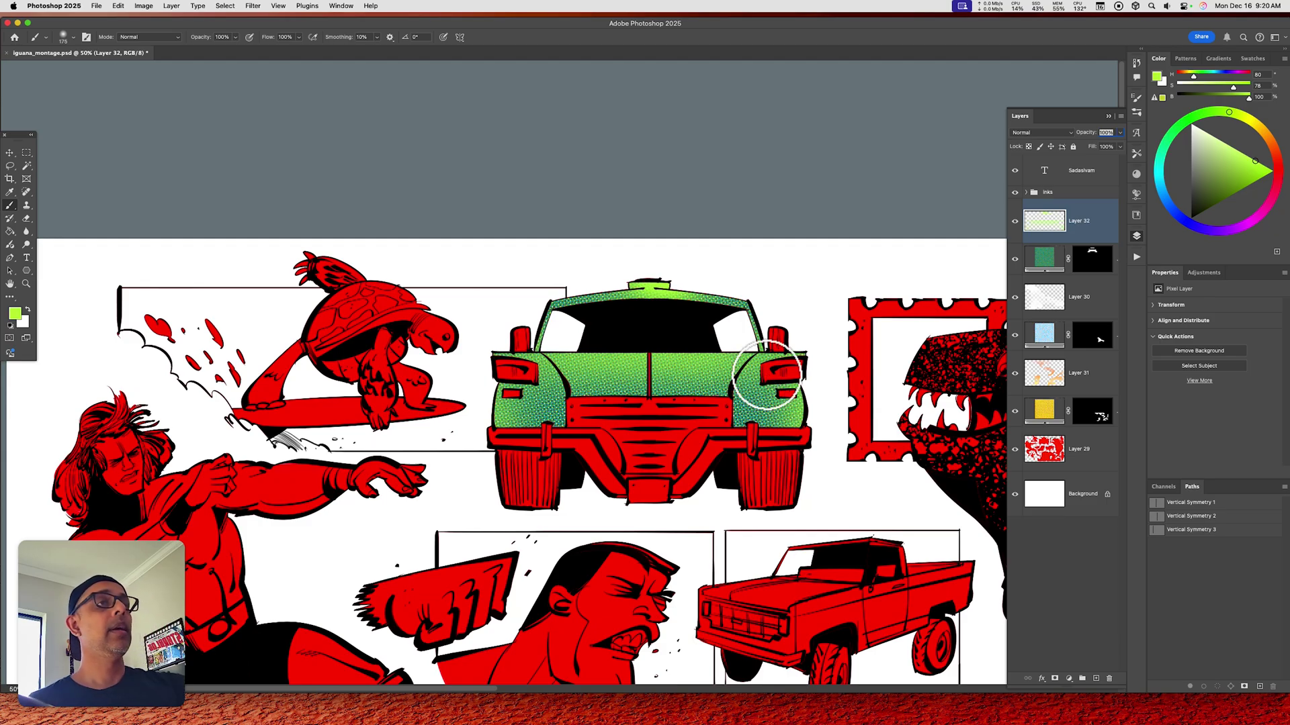
- Set a custom proof condition simulating Working Gray – Dot Gain 20%
click(279, 7)
mouse_move(290, 19)
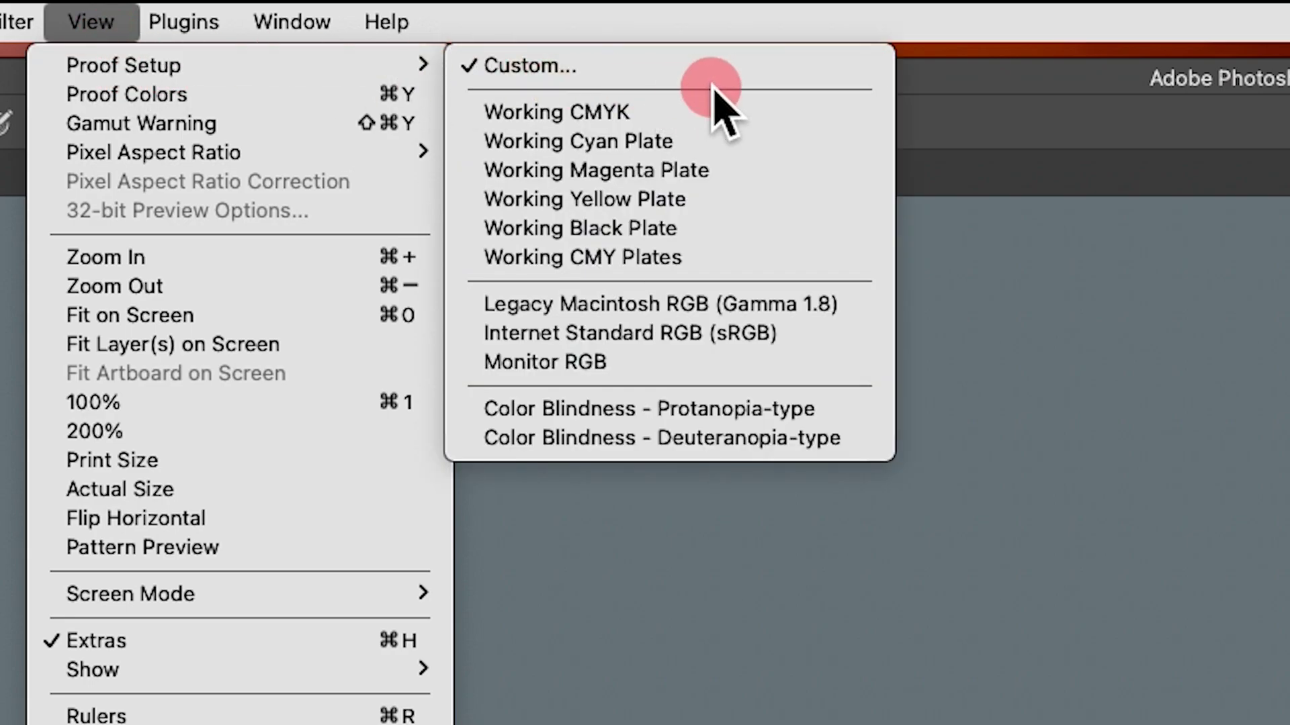
click(712, 67)
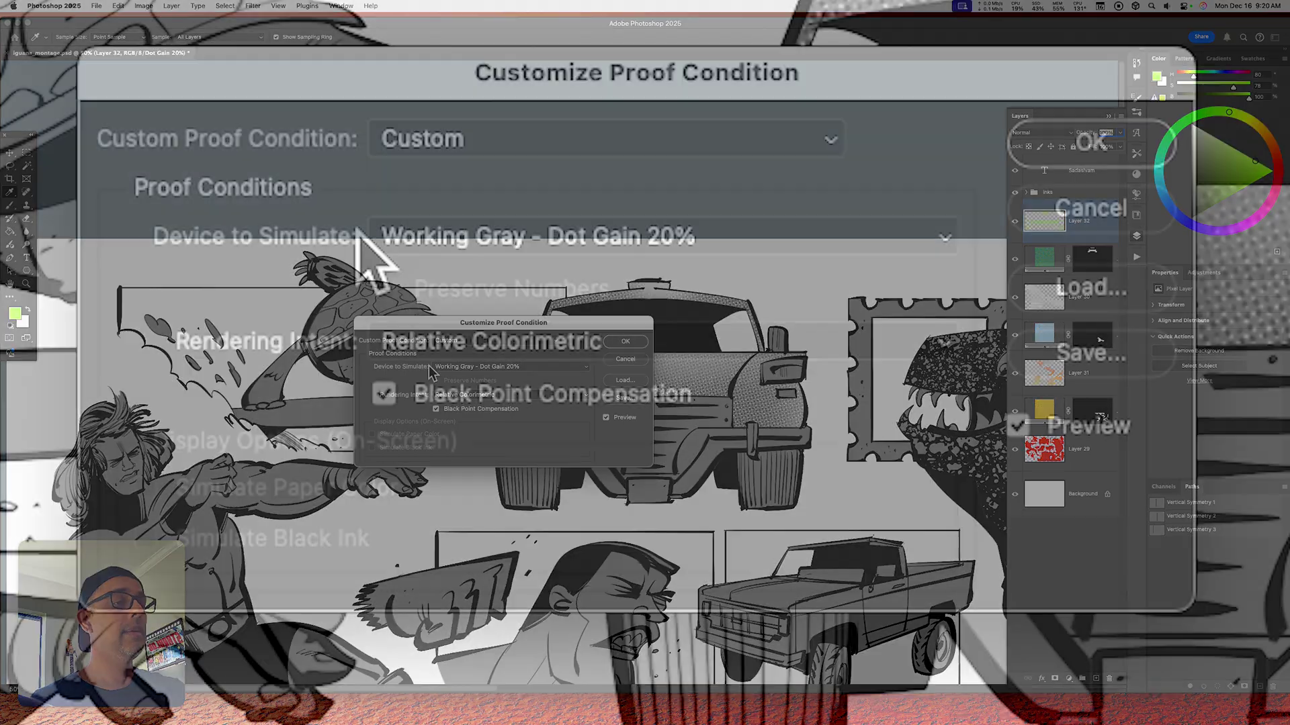
click(434, 368)
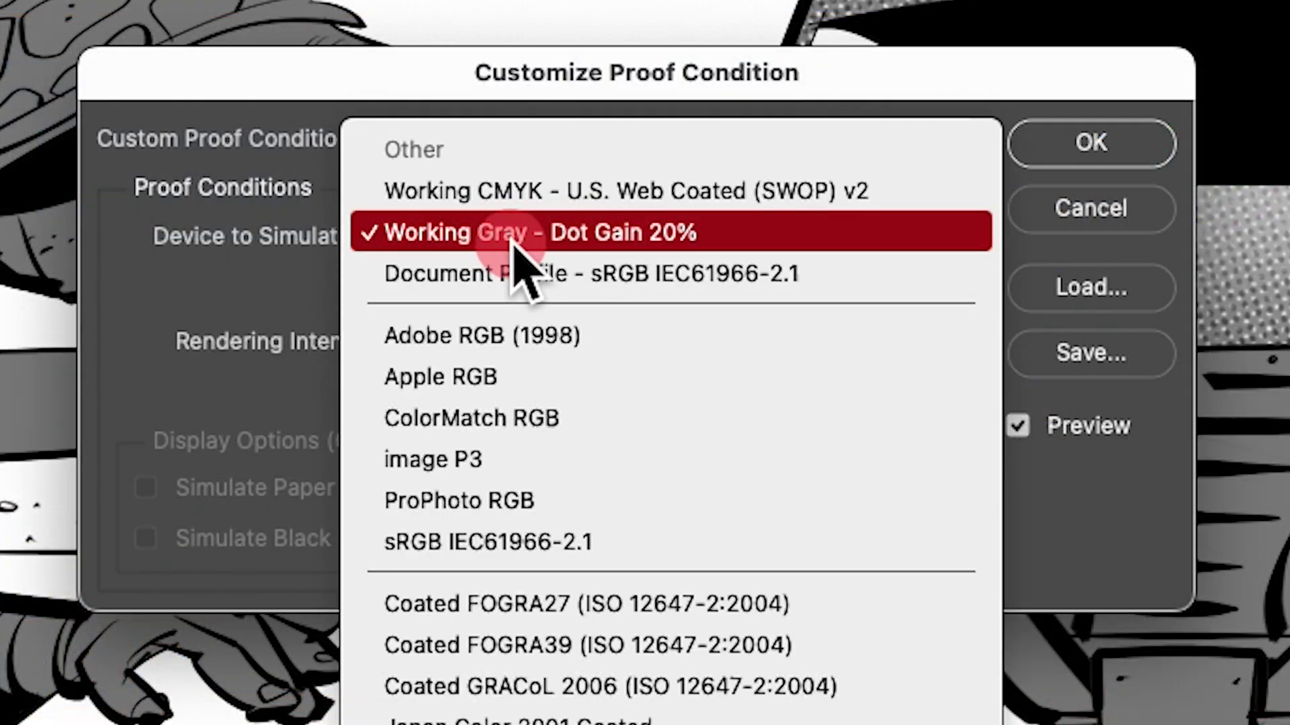
click(517, 255)
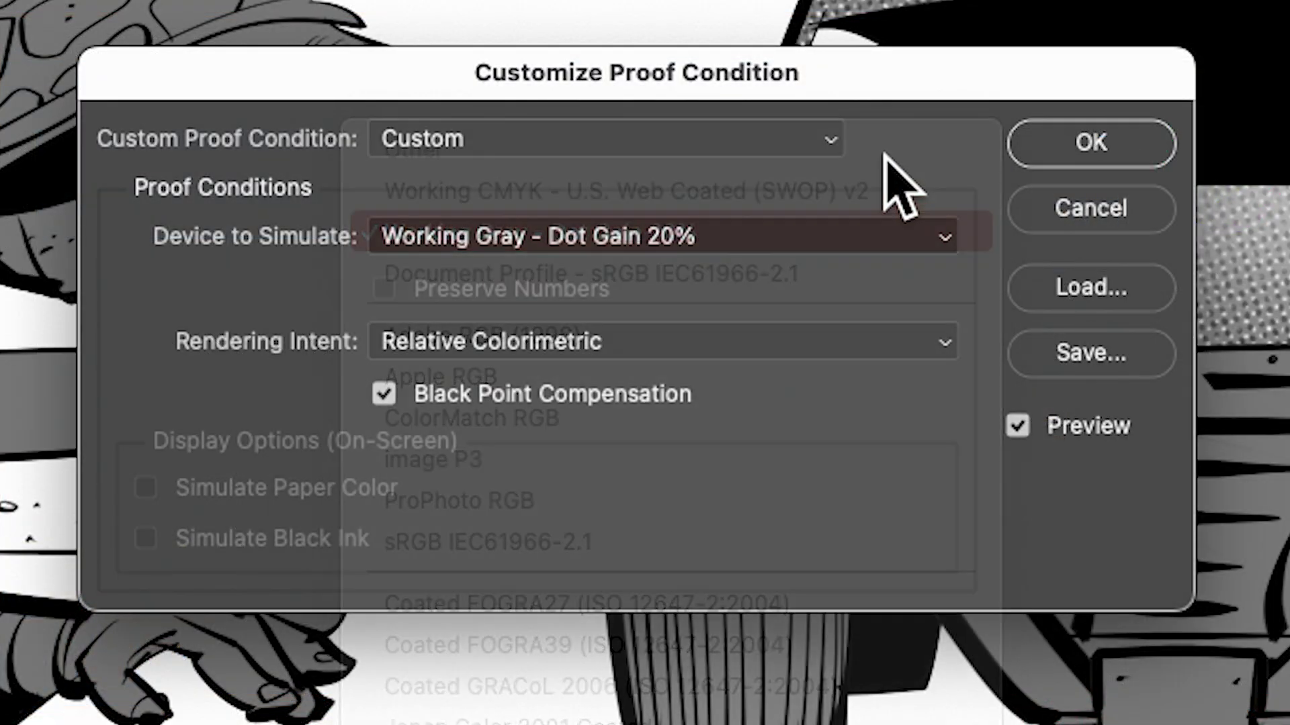
click(1088, 144)
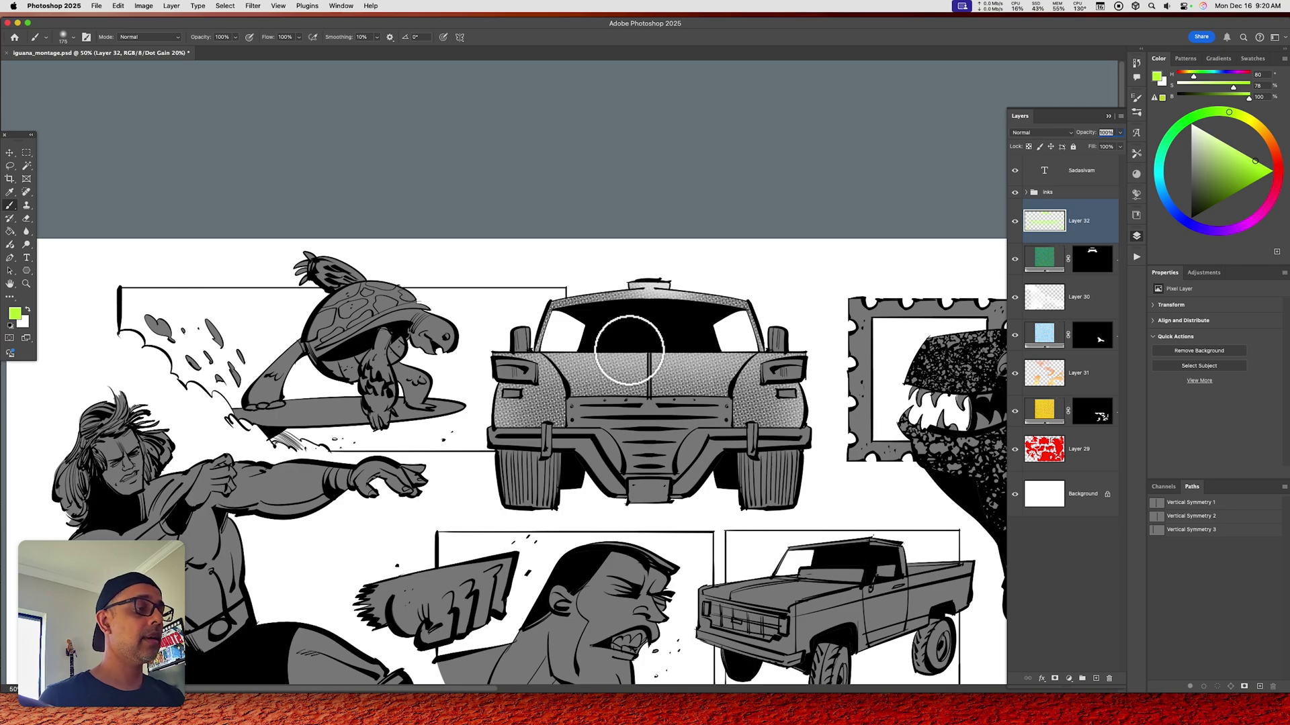
- Toggle the grayscale proof on and off, then pan so the car sits higher
key(super+y)
key(super+y)
key(super+y)
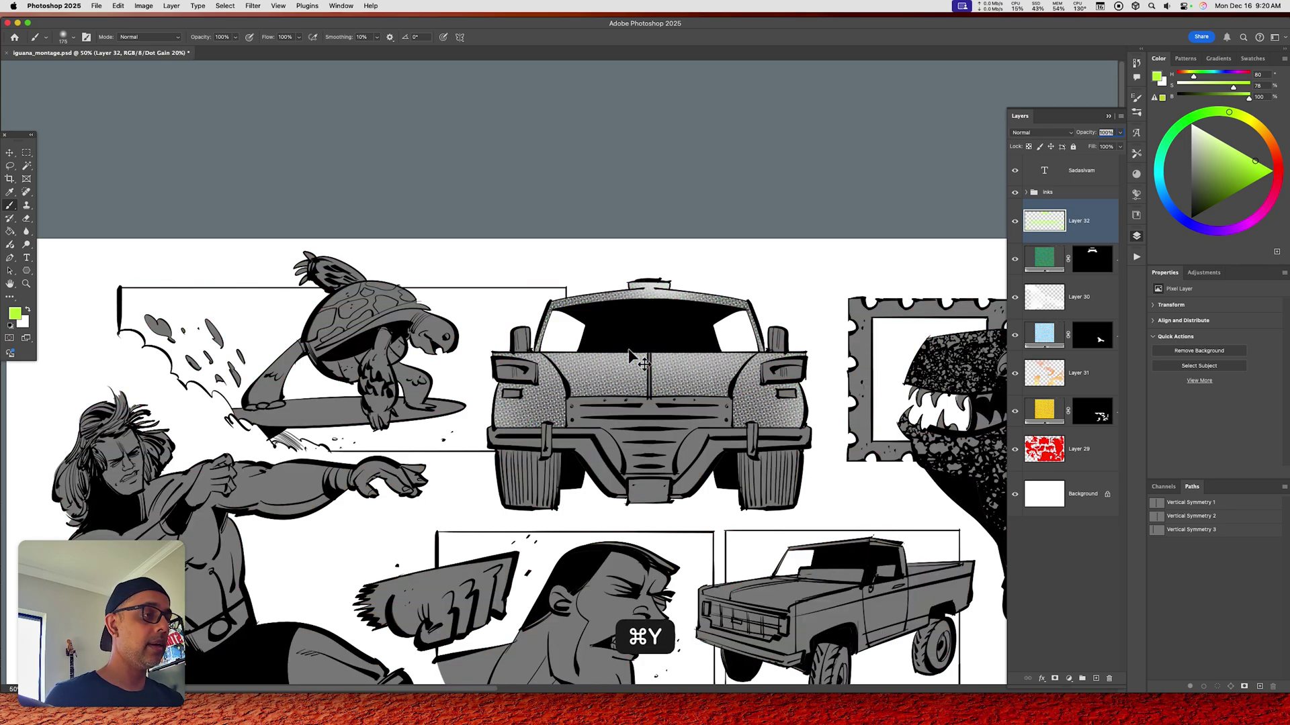
key(super+y)
key(super+y)
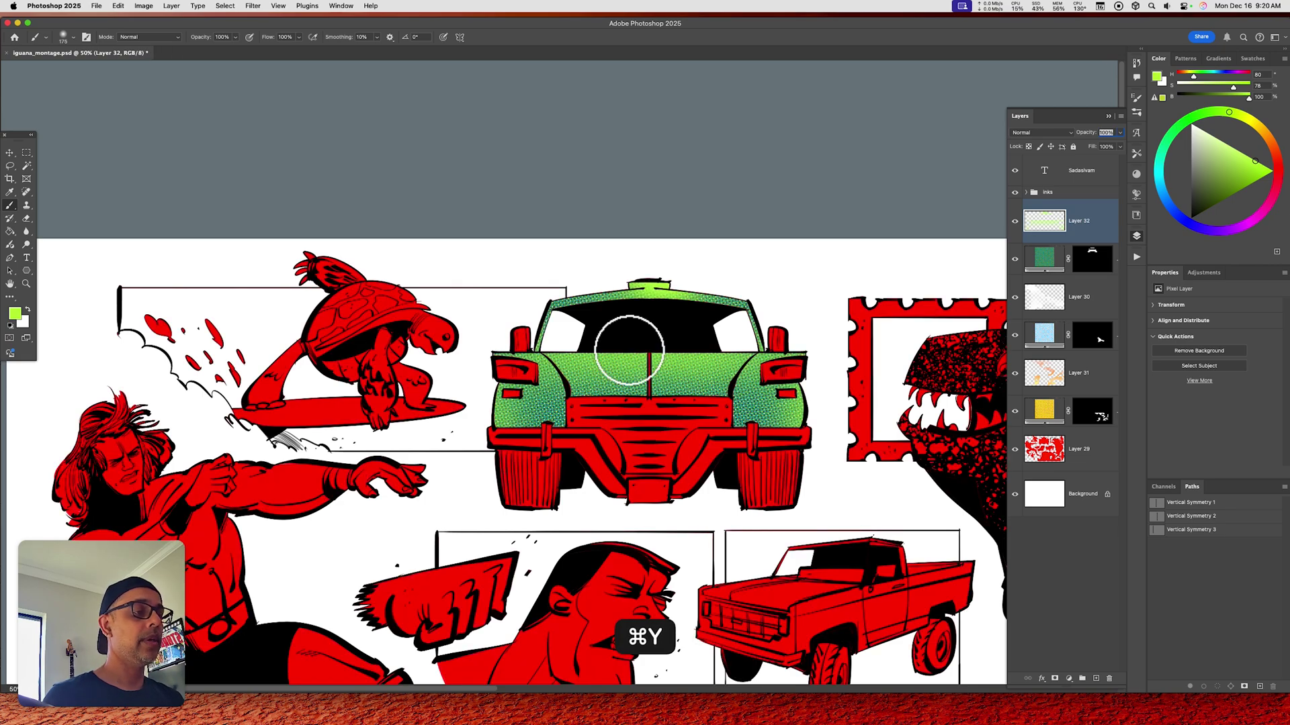
drag(627, 349, 687, 255)
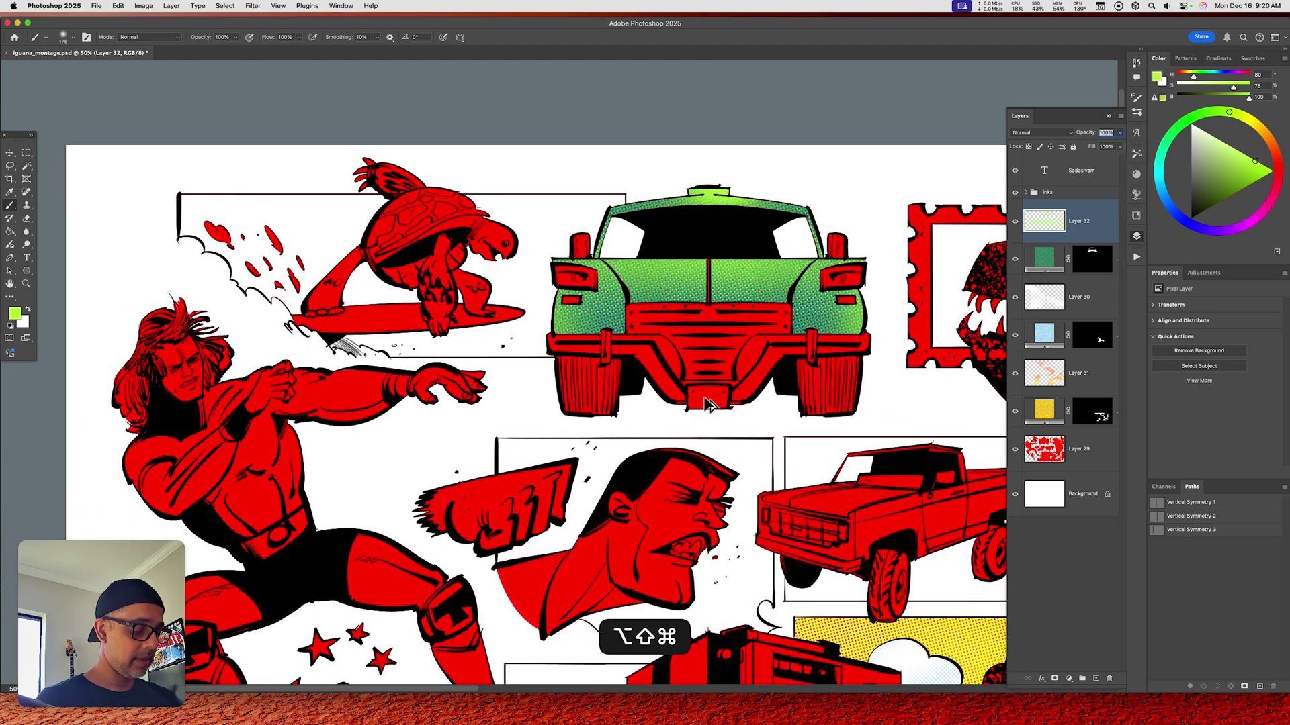
- On a new layer, select the bumper and fill it with a pale mint halftone pattern
key(alt+shift+super+n)
key(w)
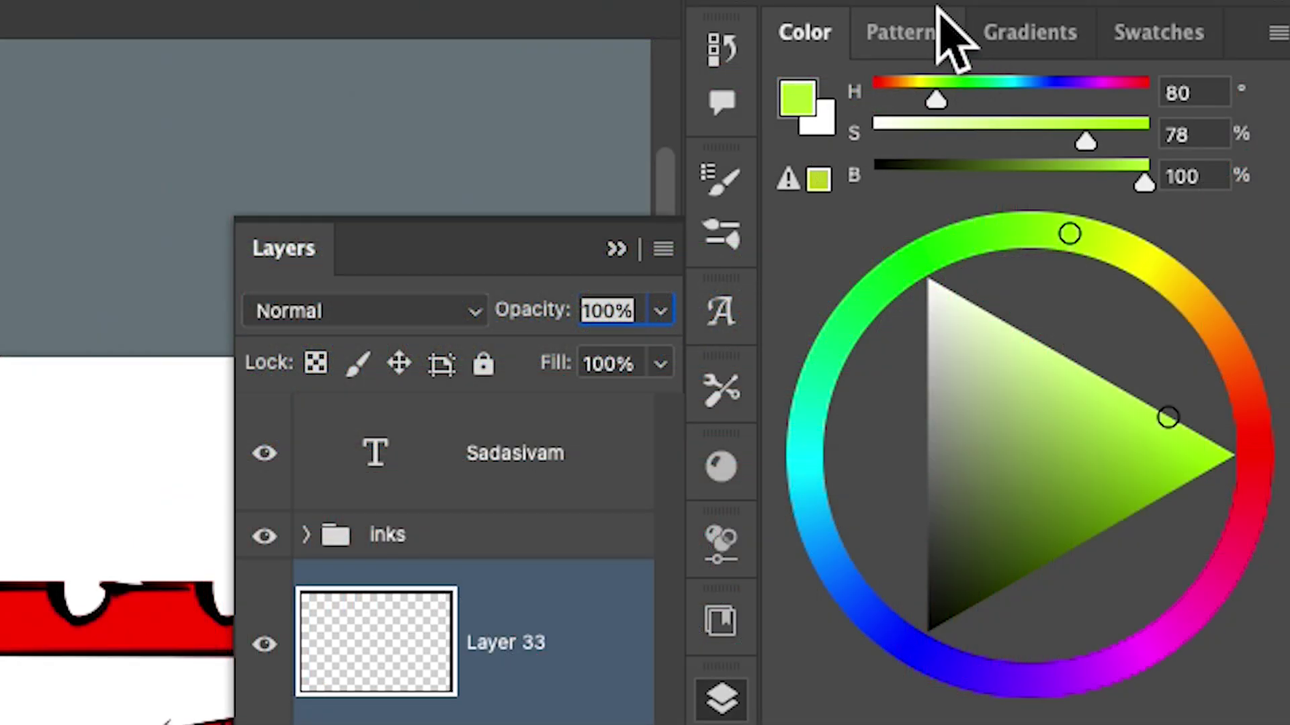
click(913, 32)
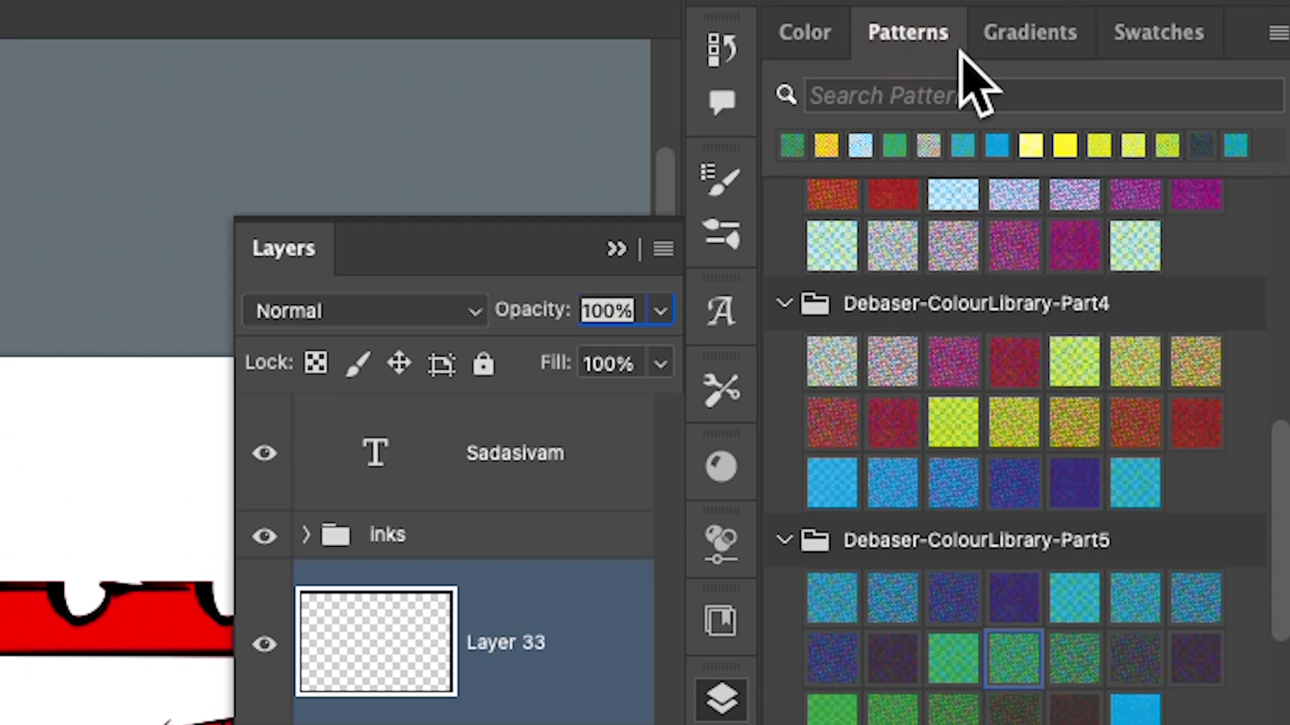
click(1135, 248)
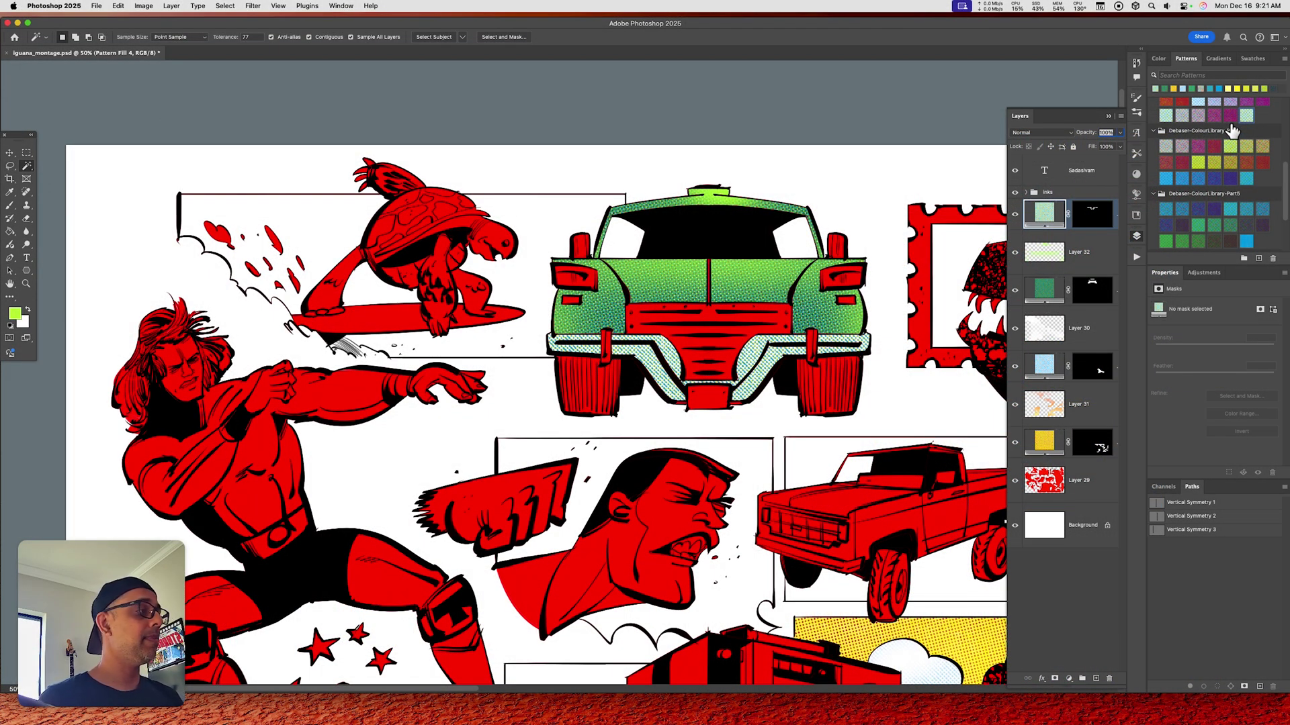
- Add a new layer and ready a slightly smaller white brush for bumper highlights
key(alt+shift+super+n)
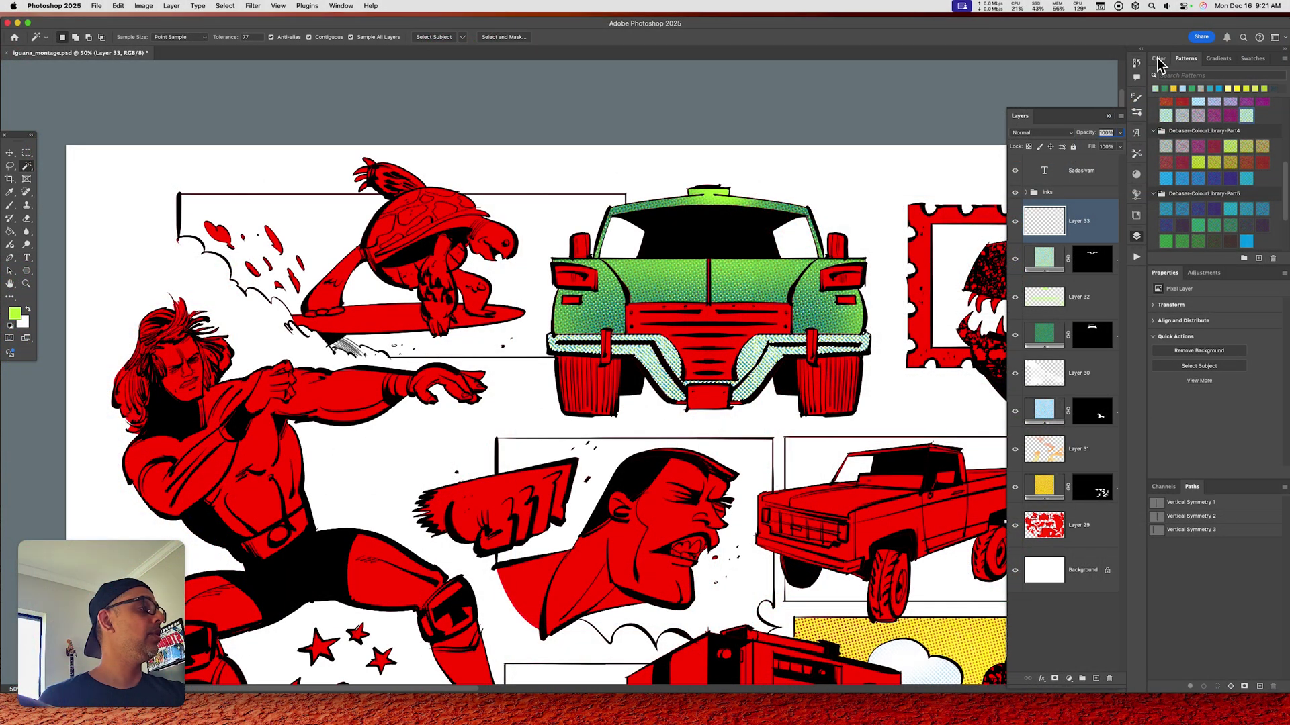
click(1158, 59)
drag(1202, 134, 1188, 117)
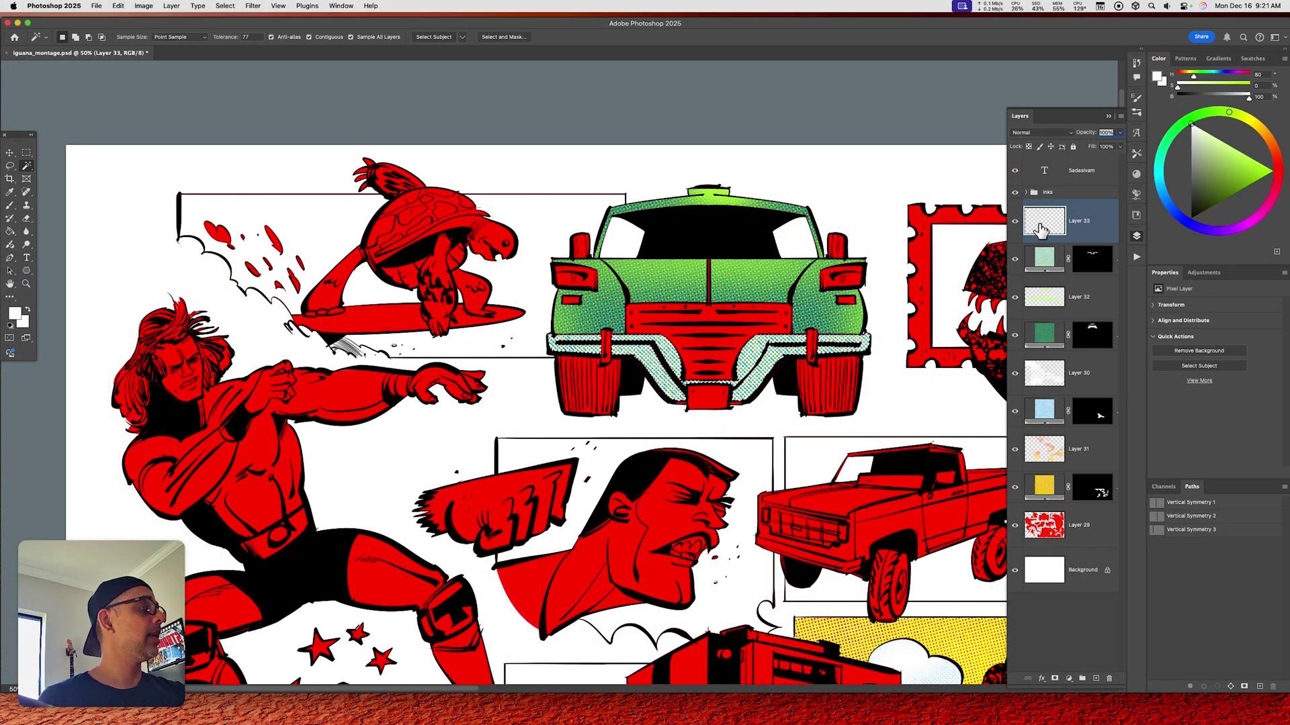
key(b)
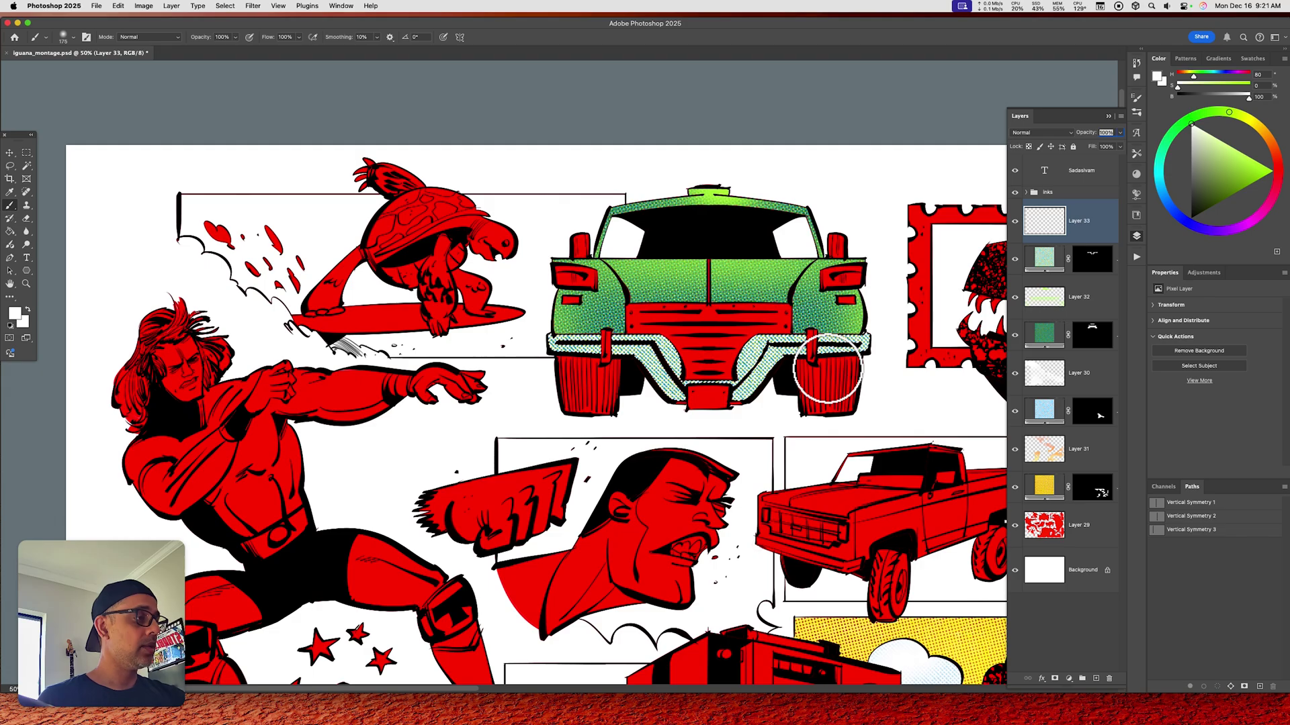
key(bracketleft)
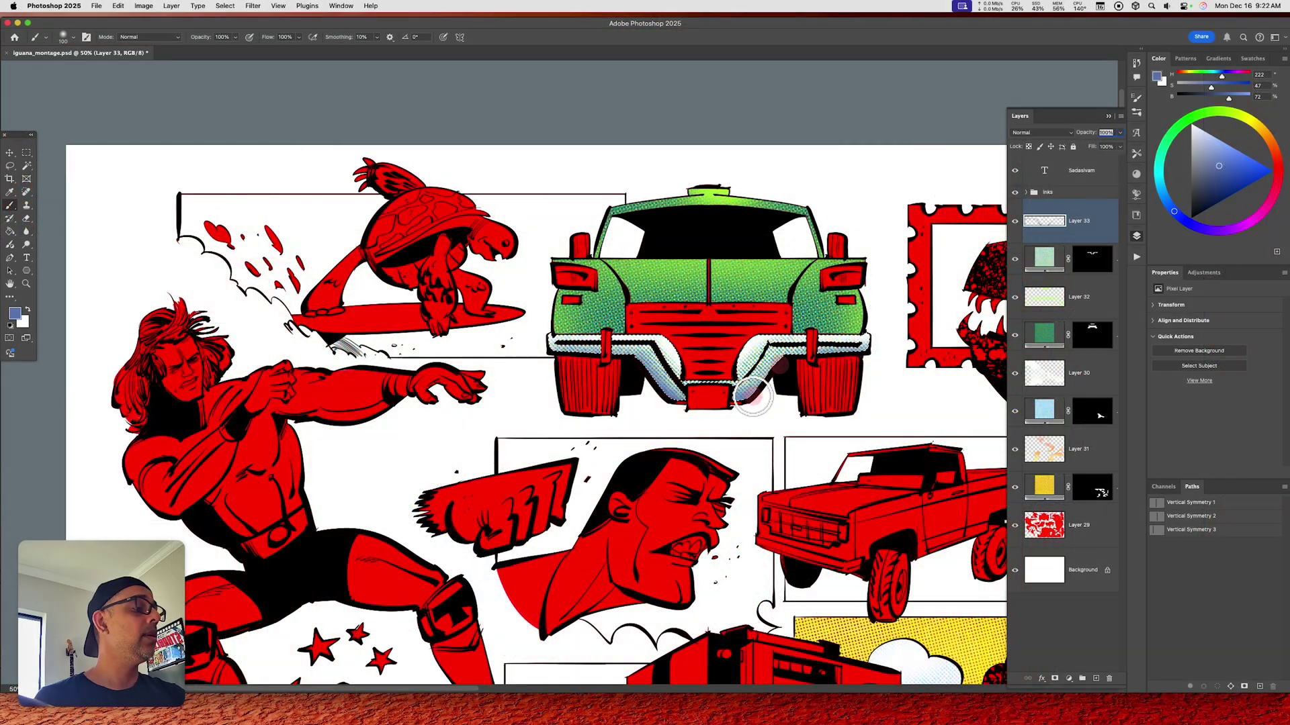
- Deselect the bumper, zoom out to 33.3% and pan until the whole montage page, signature included, shows
key(super+d)
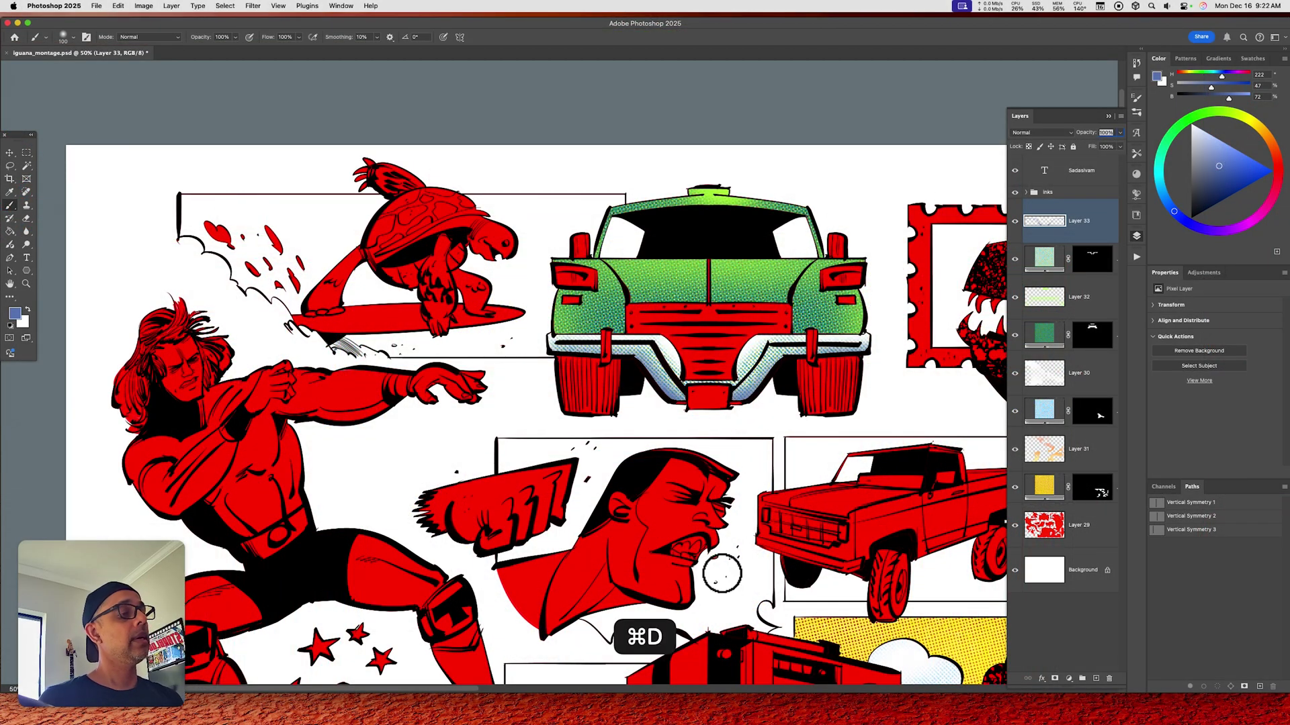
key(super+minus)
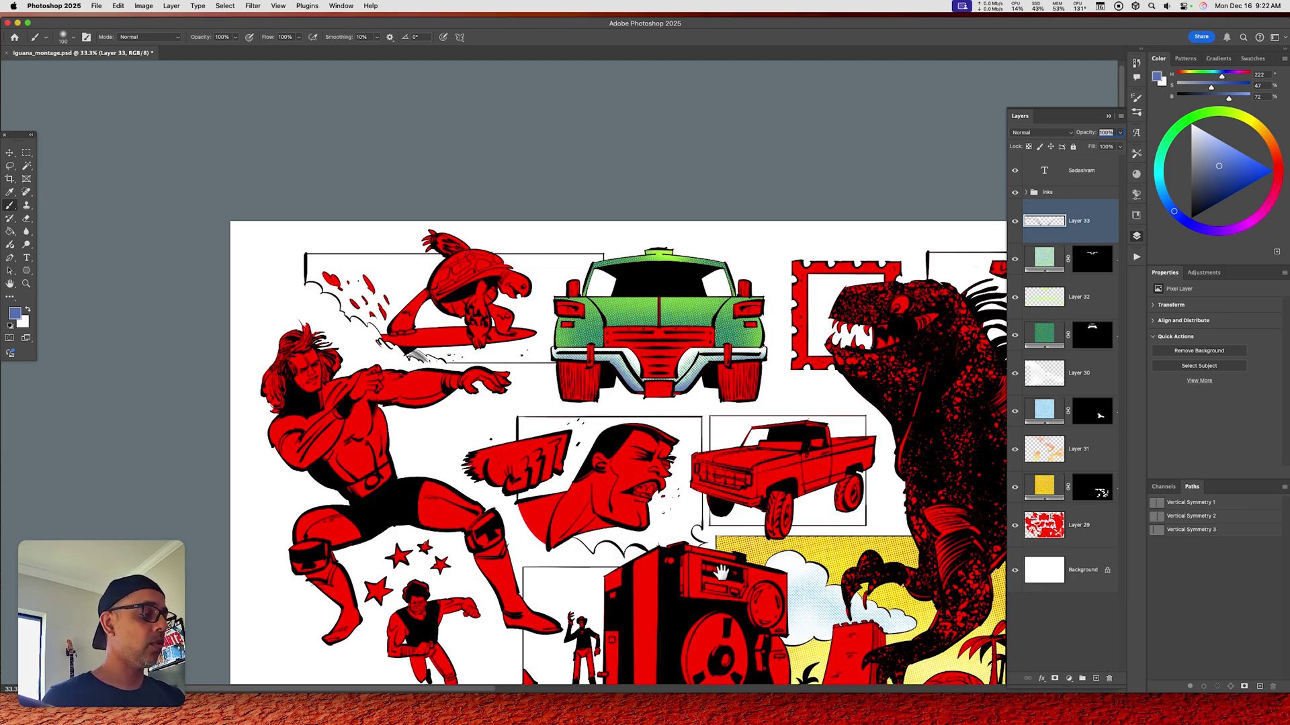
drag(722, 573, 734, 381)
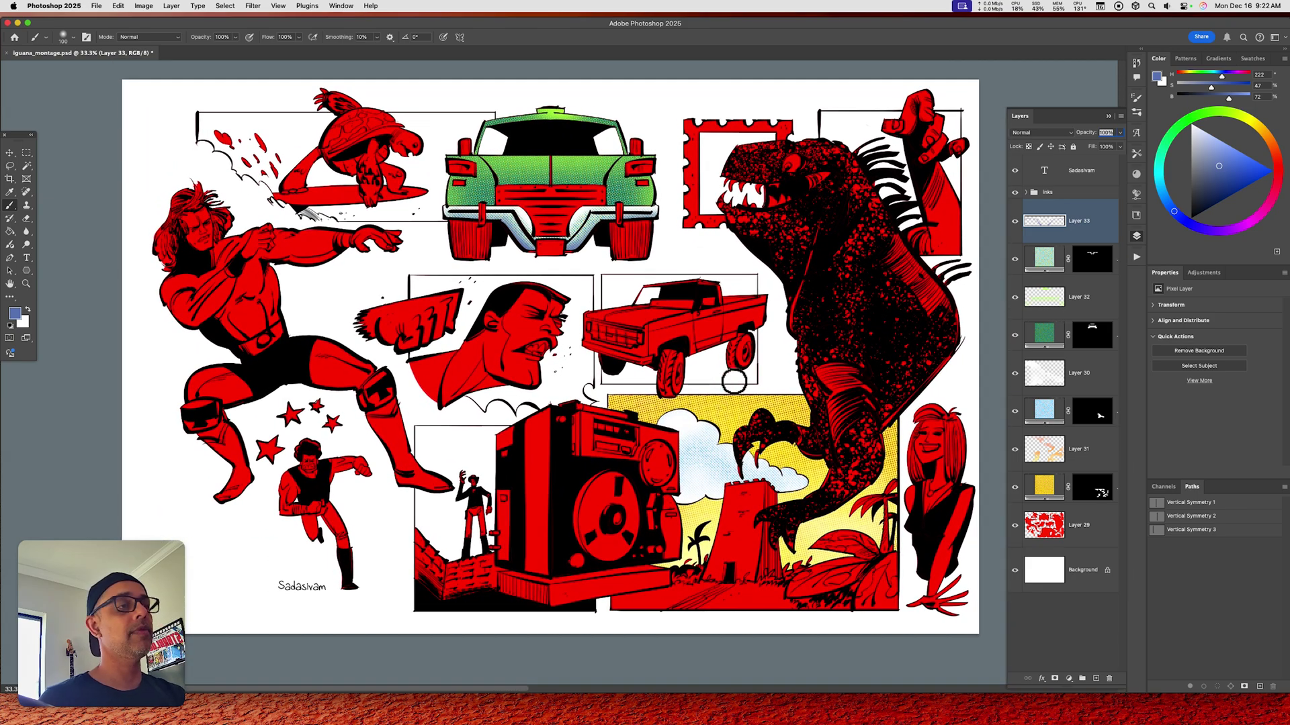